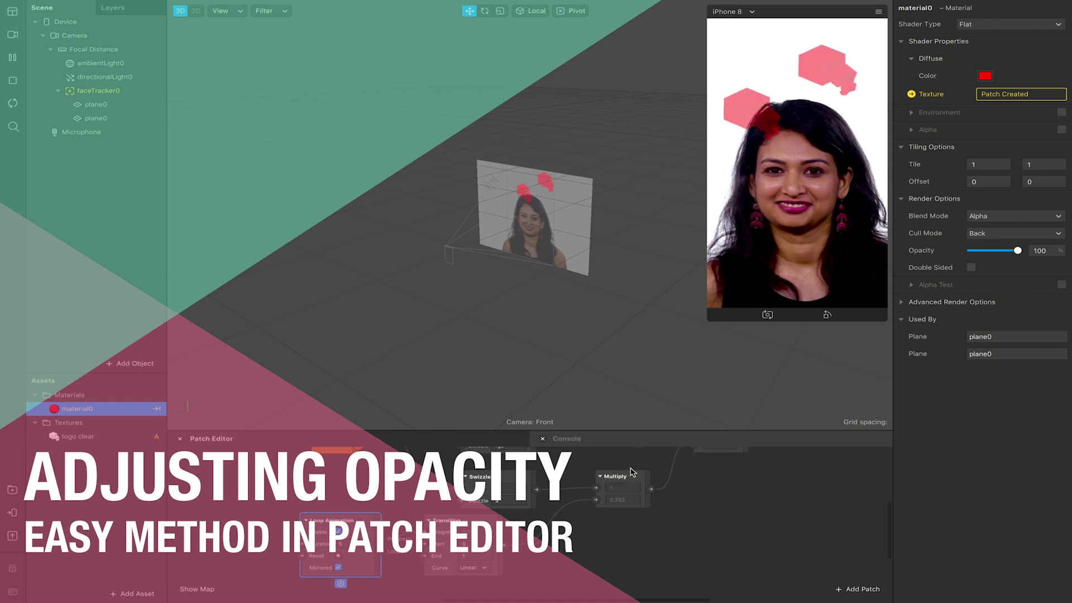
- Start a fresh scene and insert a Face Tracker object
{"action": "scroll", "coordinate": [691, 528], "scroll_direction": "up", "scroll_amount": 3}
{"action": "scroll", "coordinate": [691, 527], "scroll_direction": "left", "scroll_amount": 3}
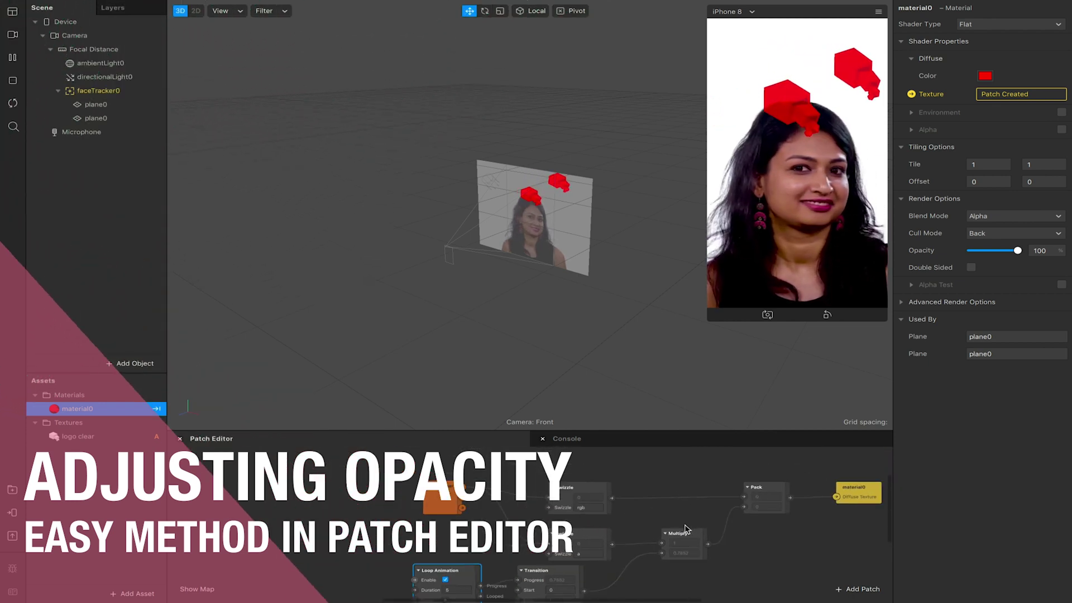
{"action": "scroll", "coordinate": [691, 527], "scroll_direction": "down", "scroll_amount": 3}
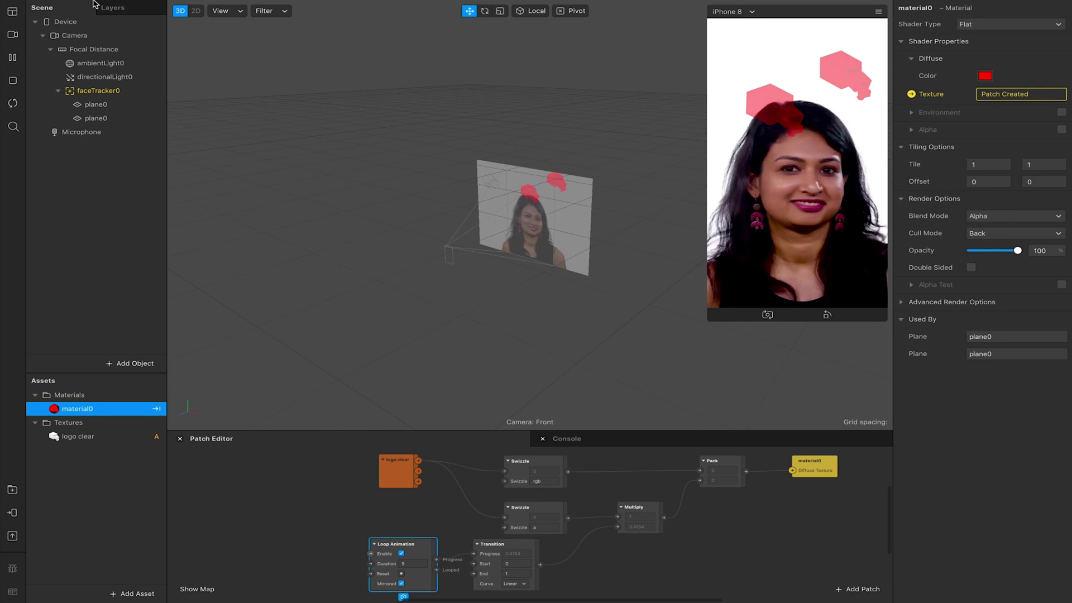
{"action": "mouse_move", "coordinate": [49, 5]}
{"action": "left_click", "coordinate": [125, 6]}
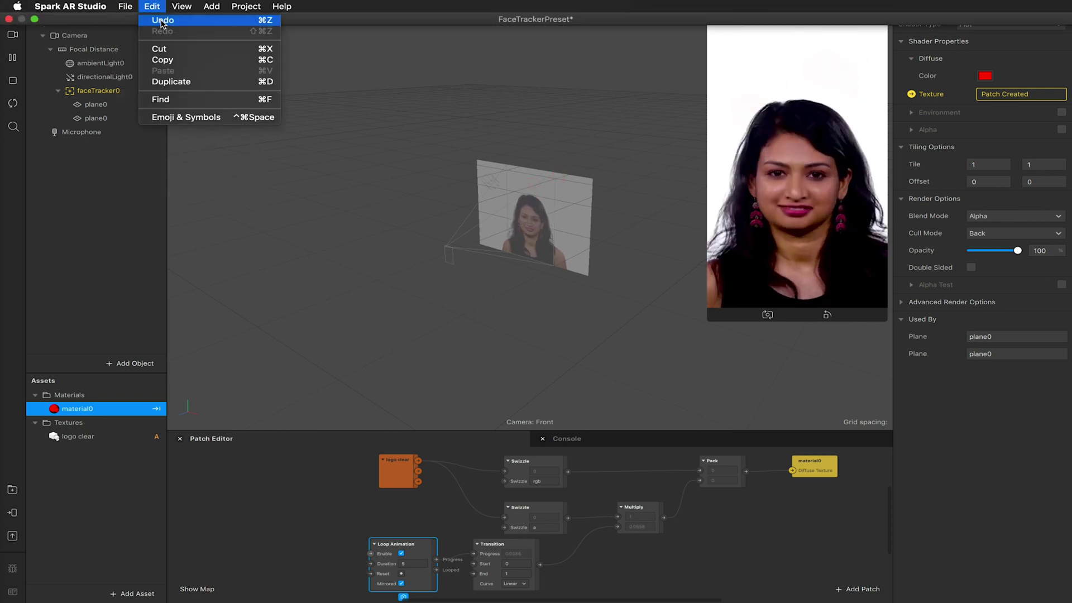
{"action": "left_click", "coordinate": [410, 135]}
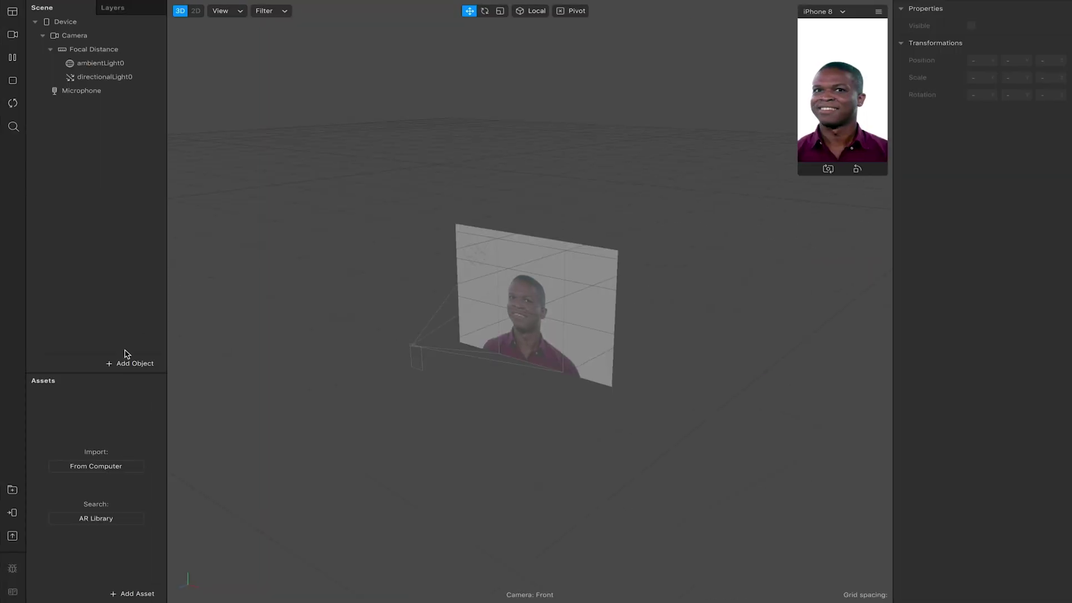
{"action": "left_click", "coordinate": [130, 363]}
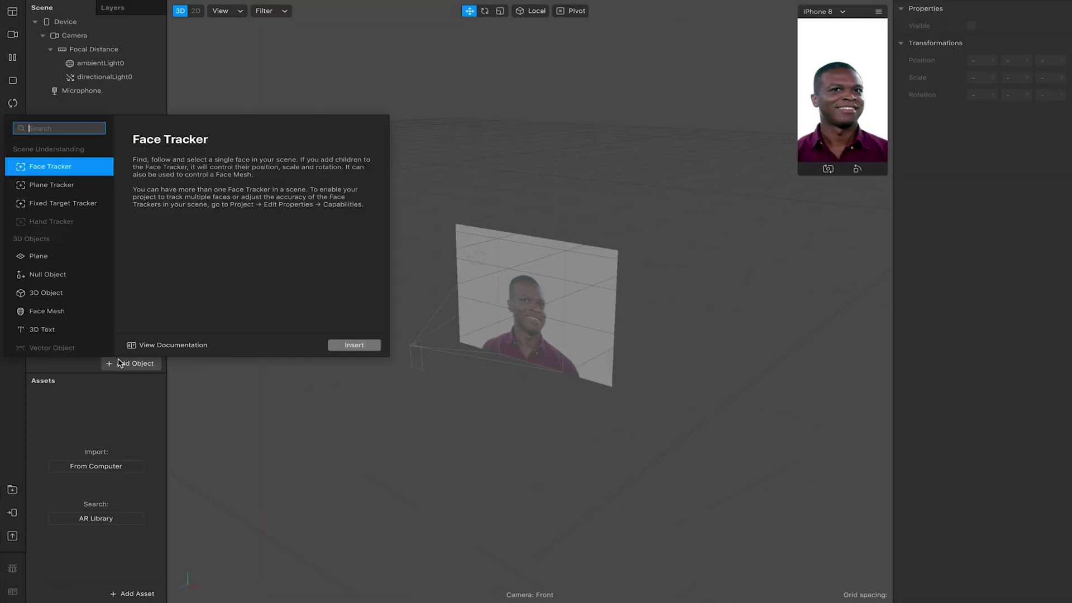
{"action": "left_click", "coordinate": [354, 345]}
- Add plane0 as a child of faceTracker0
{"action": "right_click", "coordinate": [112, 96]}
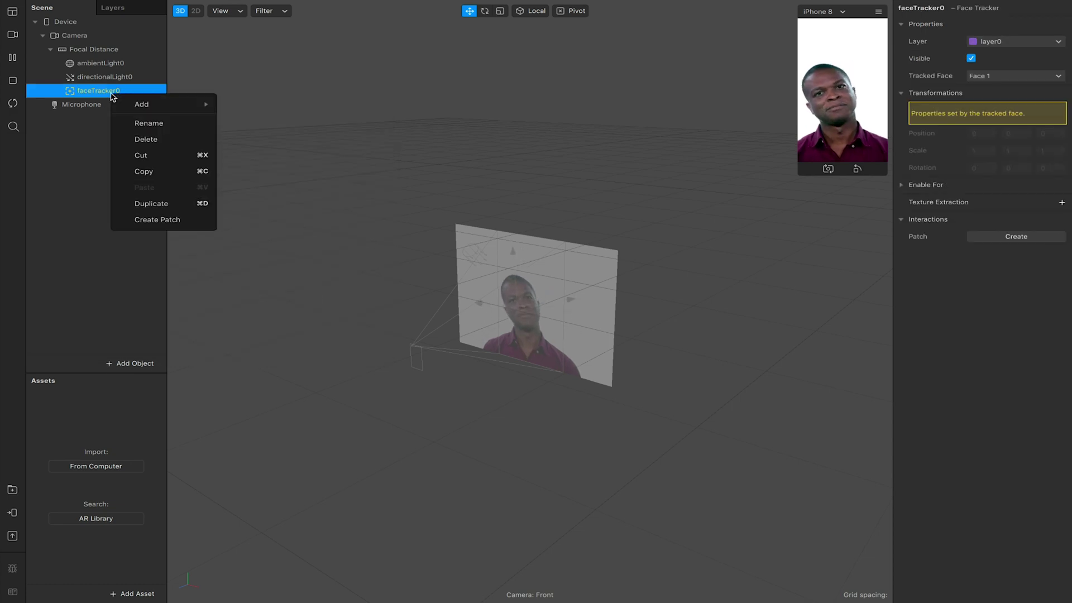
{"action": "mouse_move", "coordinate": [208, 107]}
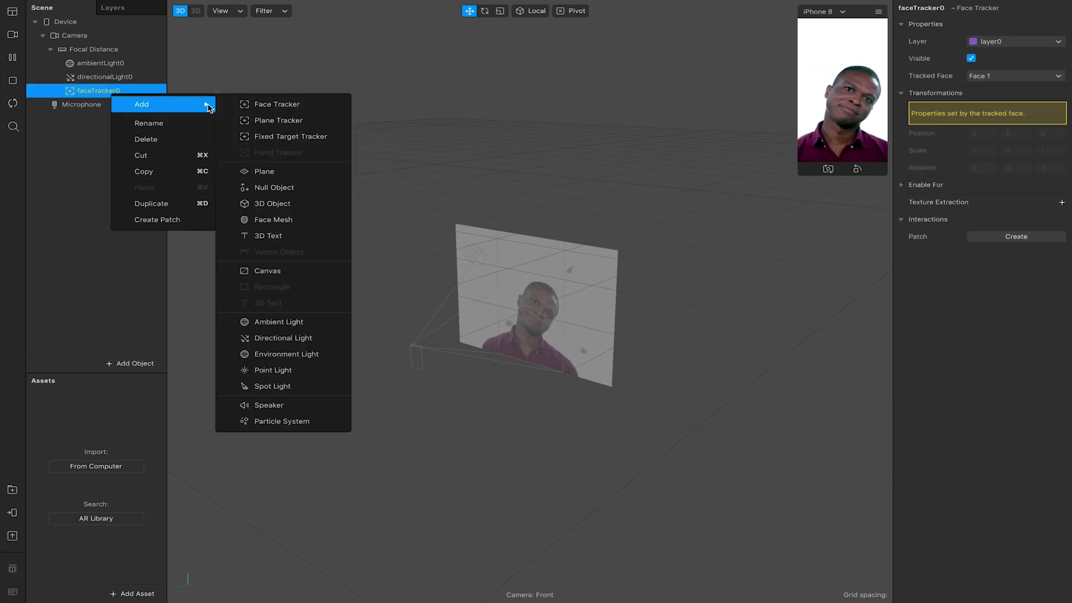
{"action": "left_click", "coordinate": [269, 171]}
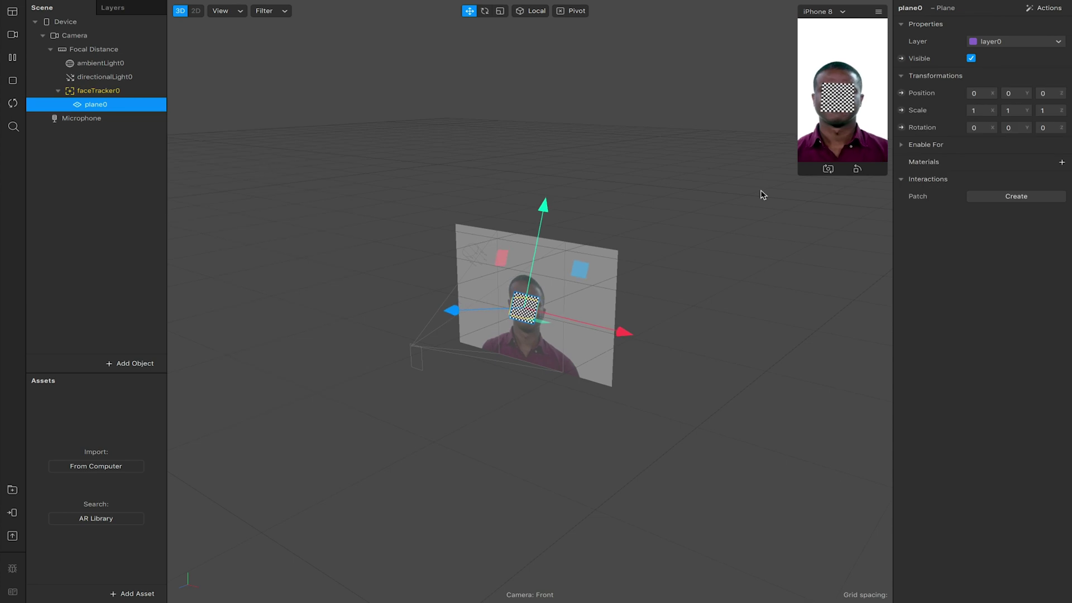
- Add material0 to plane0 and switch its shader type to Flat
{"action": "left_click", "coordinate": [1062, 162]}
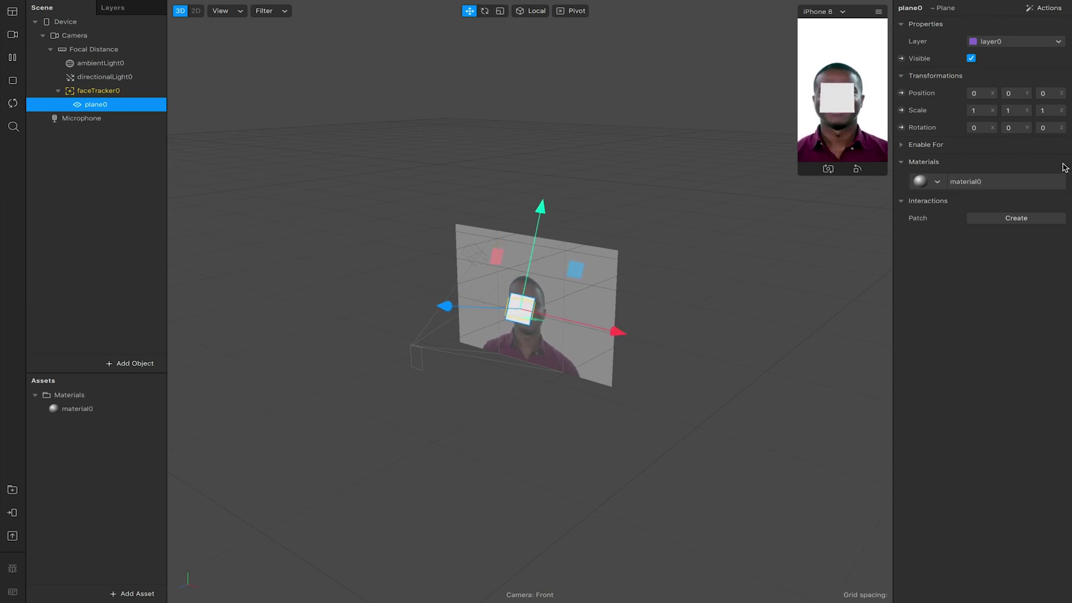
{"action": "left_click", "coordinate": [83, 408]}
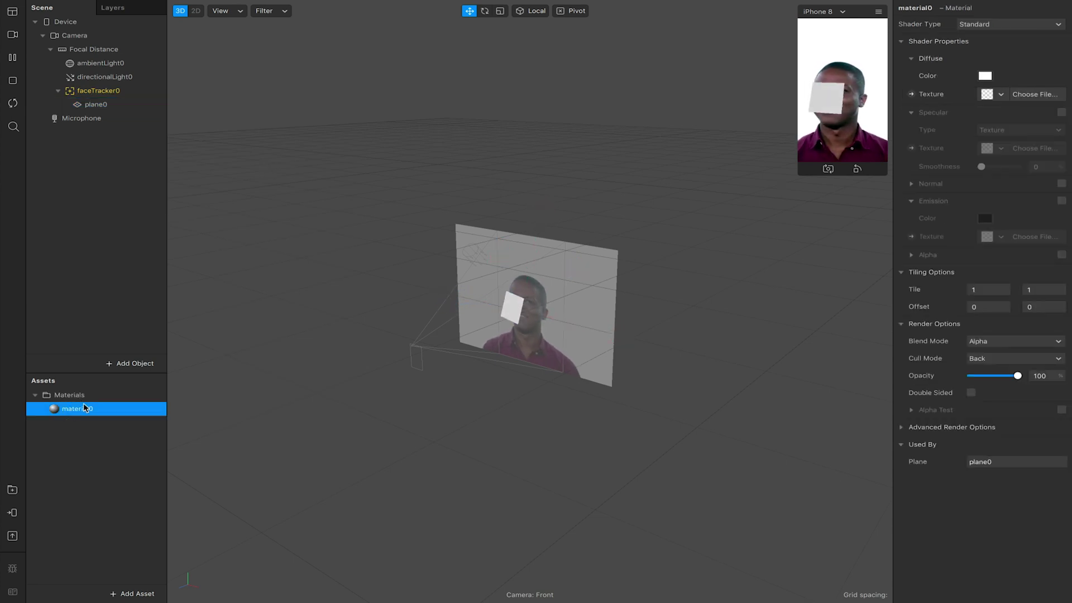
{"action": "left_click", "coordinate": [1008, 24]}
{"action": "left_click", "coordinate": [1005, 28]}
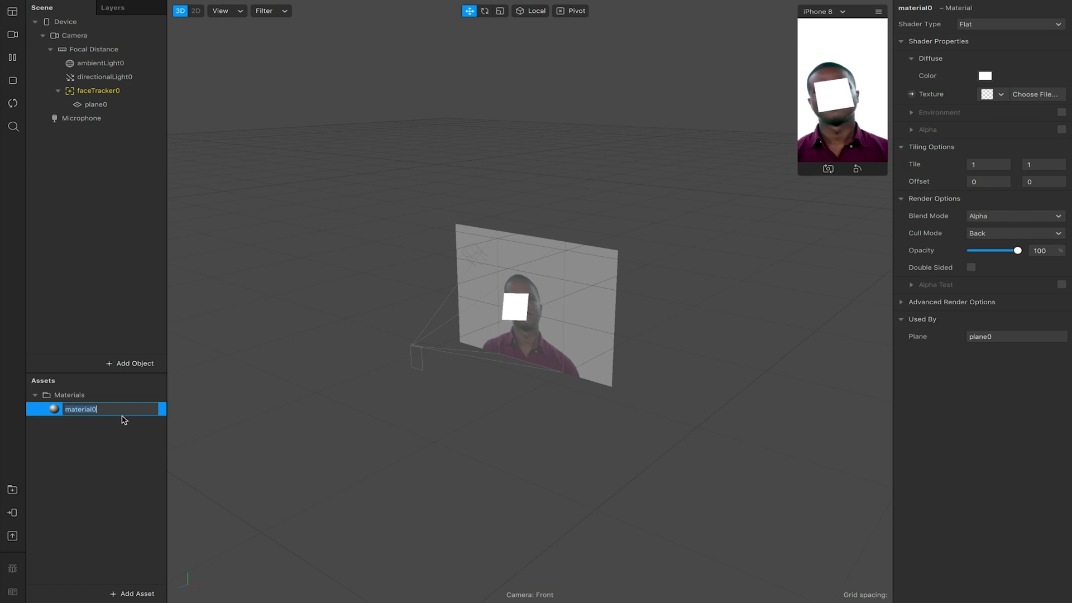
{"action": "left_click", "coordinate": [98, 433]}
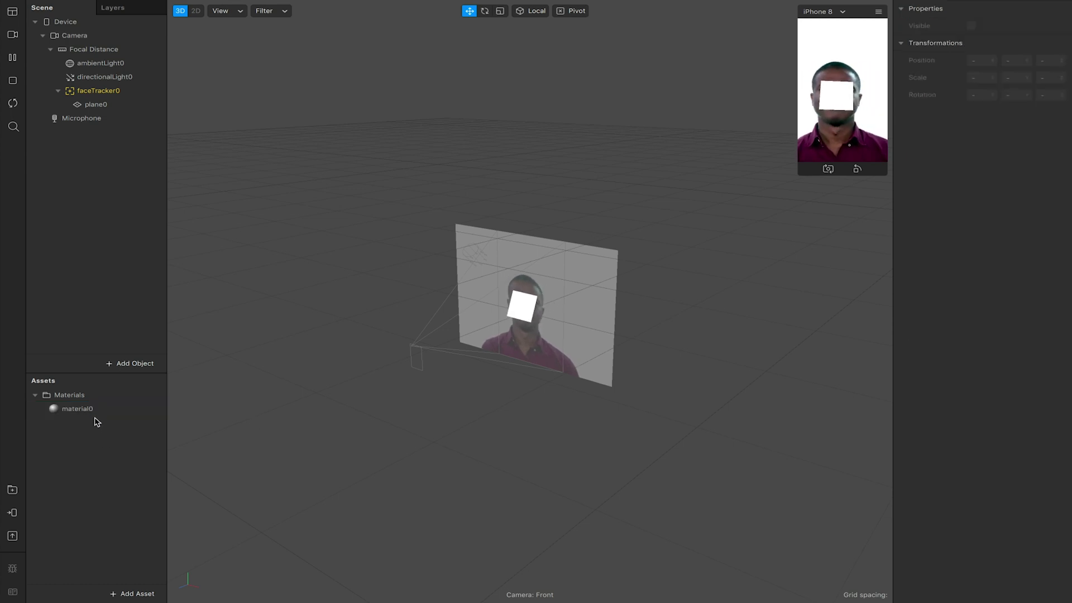
- Search for 'logo' and load logo clear.png as material0's texture
{"action": "left_click", "coordinate": [79, 409]}
{"action": "left_click", "coordinate": [1021, 95]}
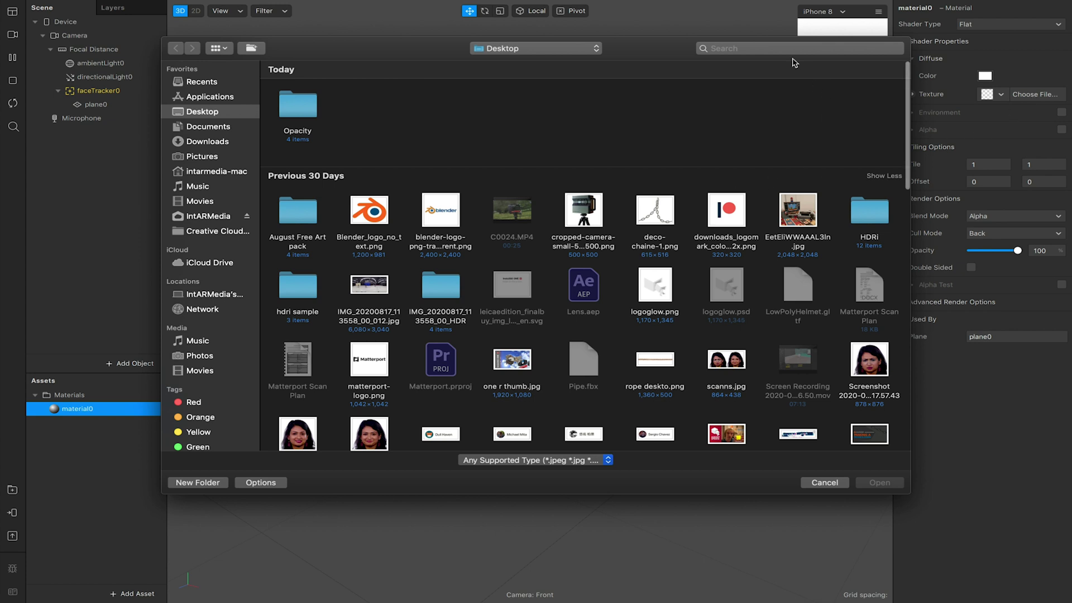
{"action": "left_click", "coordinate": [709, 48]}
{"action": "type", "text": "logo"}
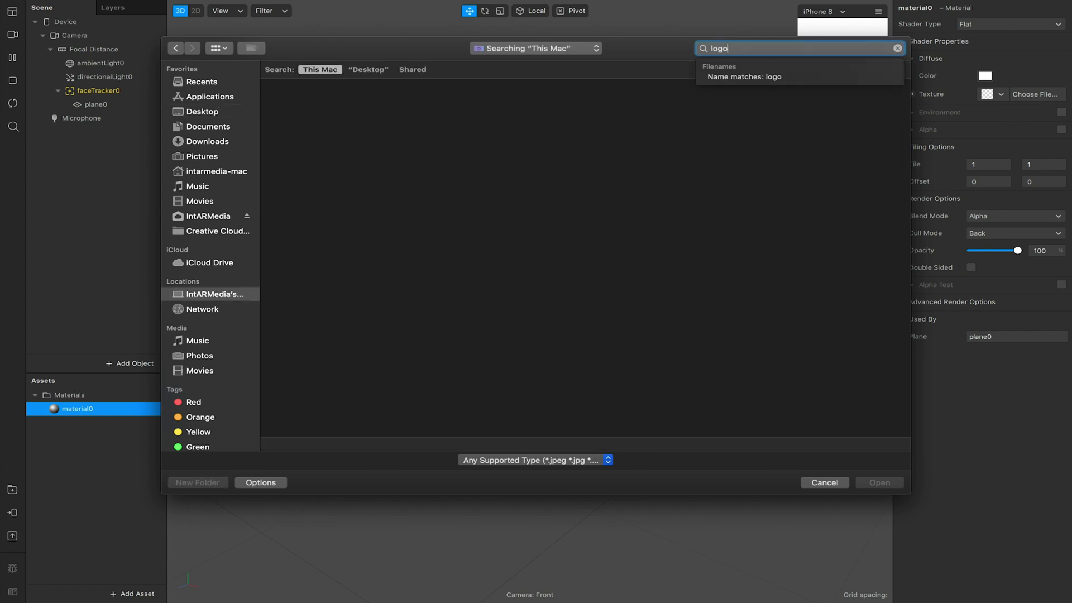
{"action": "key", "text": "Down"}
{"action": "key", "text": "Return"}
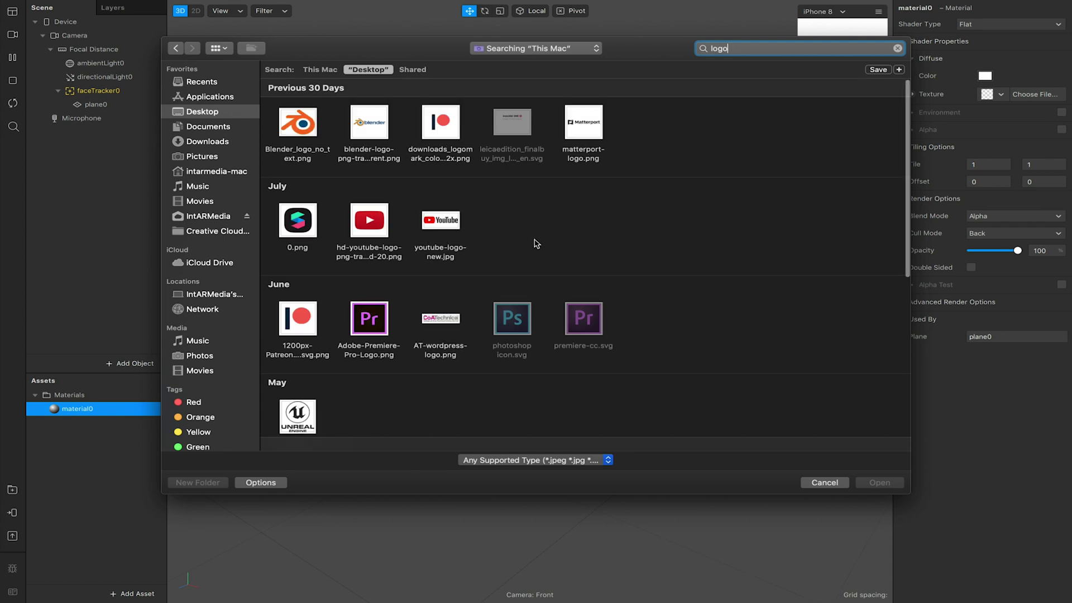
{"action": "scroll", "coordinate": [533, 242], "scroll_direction": "down", "scroll_amount": 10}
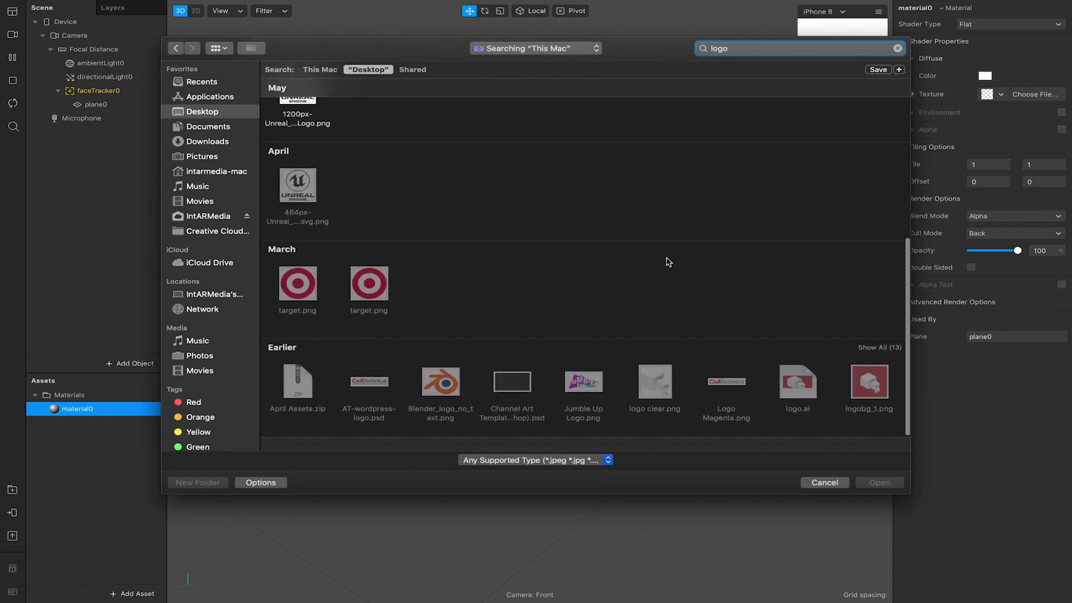
{"action": "left_click", "coordinate": [663, 387]}
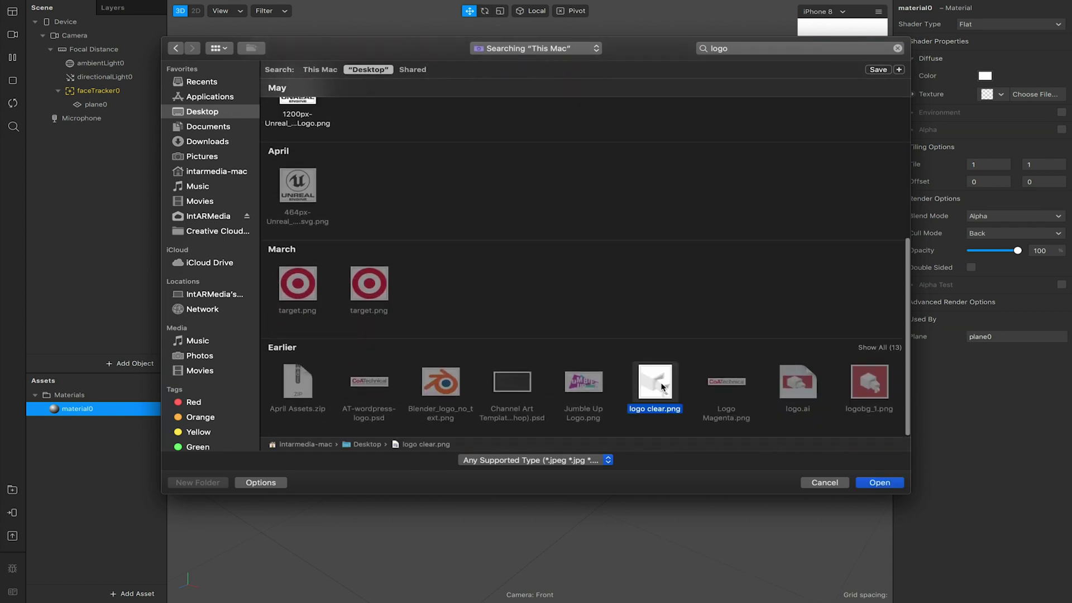
{"action": "left_click", "coordinate": [866, 481]}
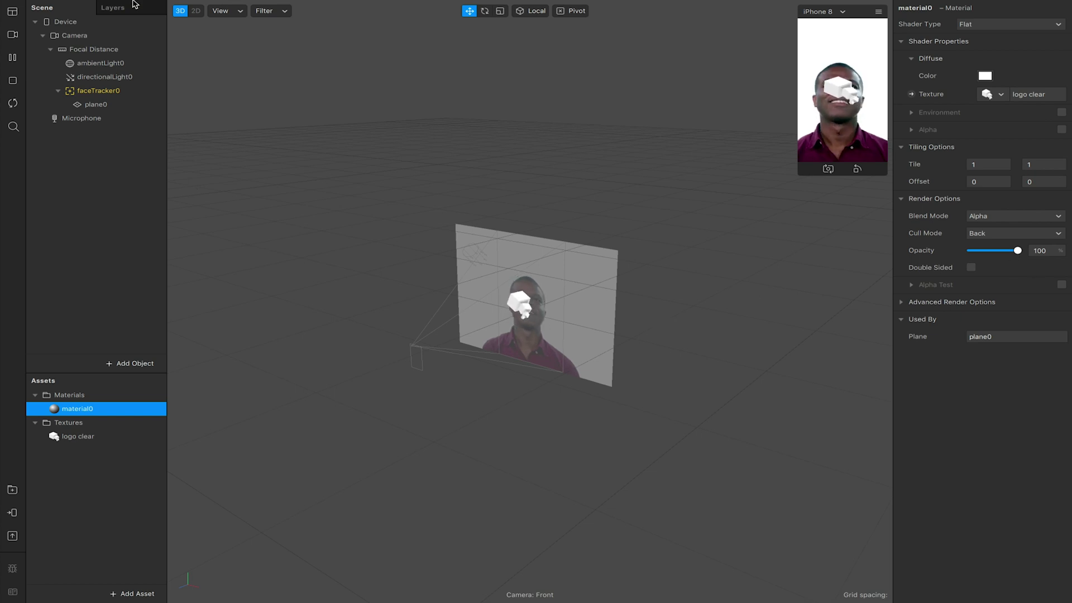
- Show the Patch Editor panel from the View menu
{"action": "mouse_move", "coordinate": [134, 4]}
{"action": "left_click", "coordinate": [181, 6]}
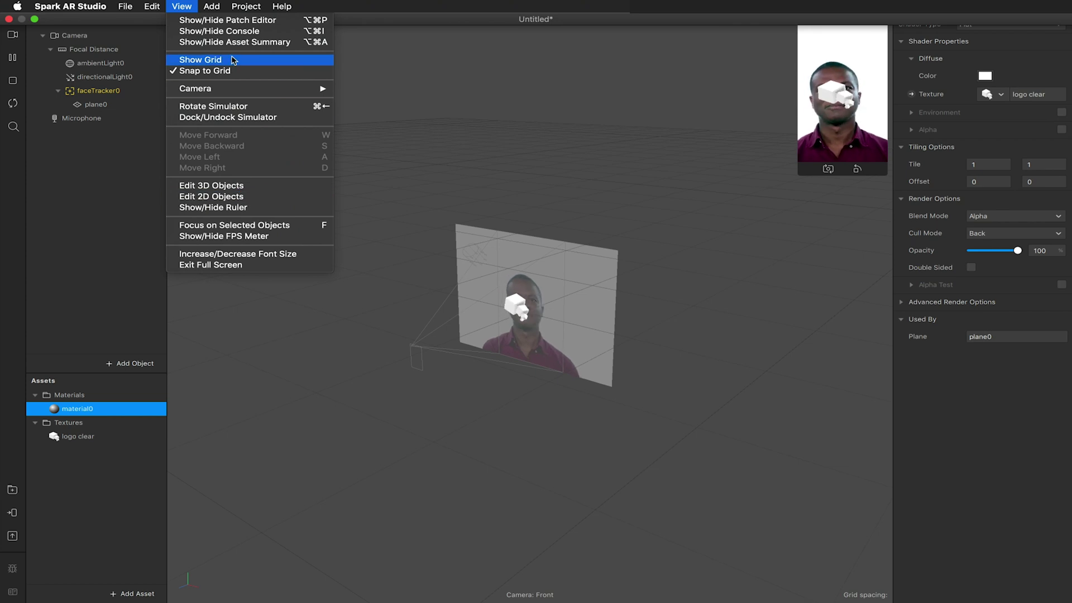
{"action": "left_click", "coordinate": [246, 20]}
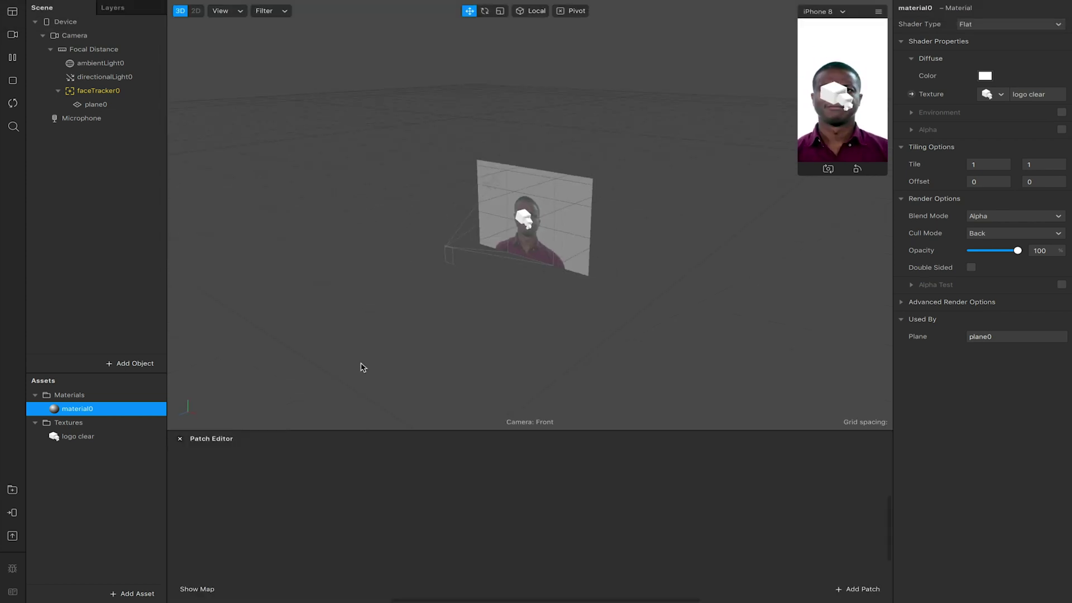
- Add a Swizzle patch to the graph and set its components to rgb
{"action": "right_click", "coordinate": [330, 500]}
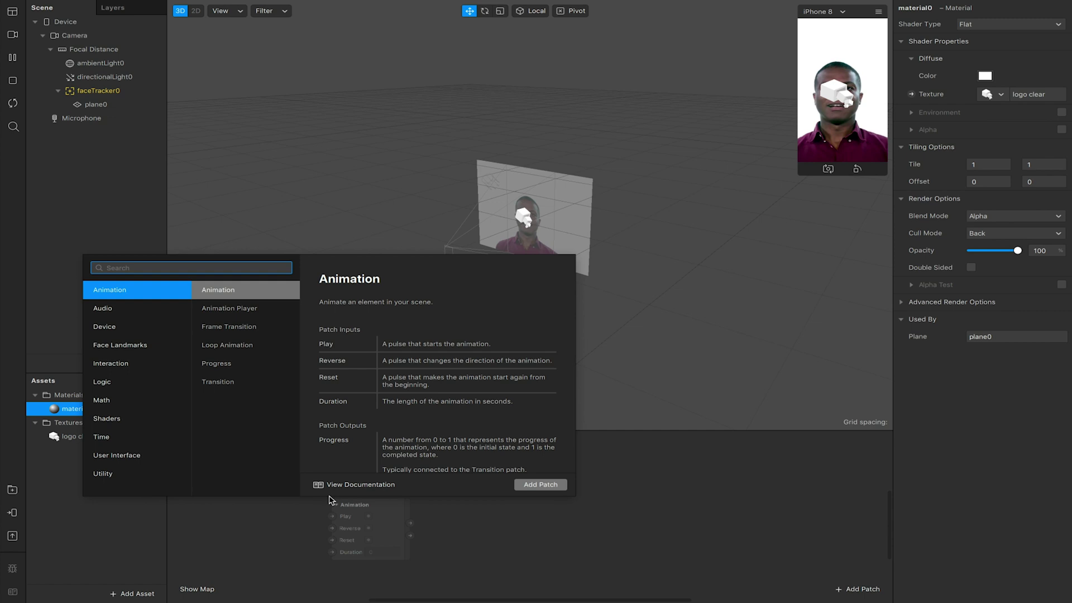
{"action": "type", "text": "swizzle"}
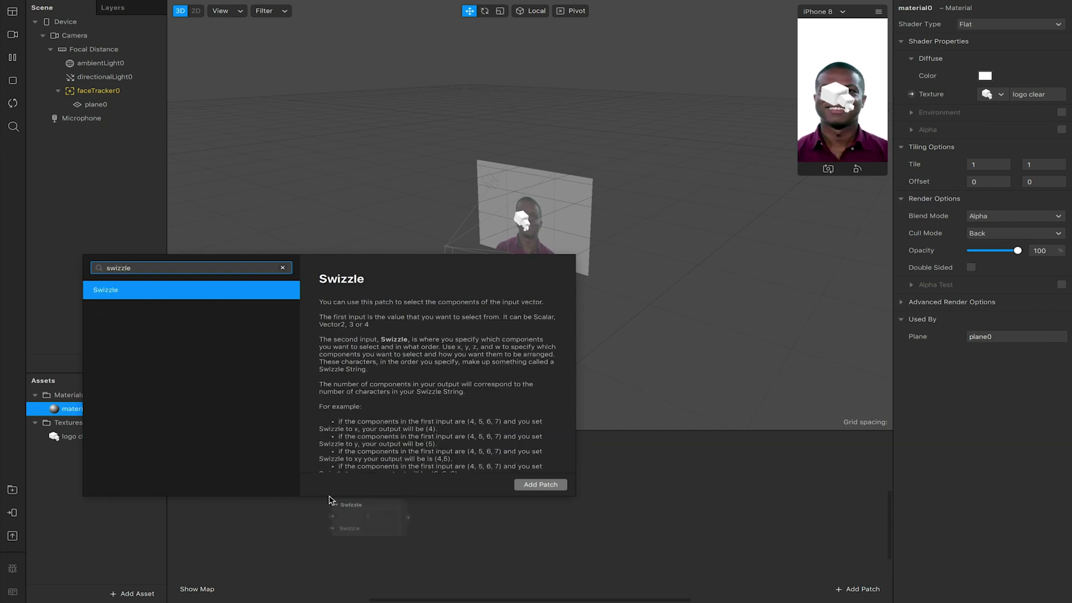
{"action": "key", "text": "Return"}
{"action": "left_click_drag", "start_coordinate": [349, 511], "coordinate": [352, 470]}
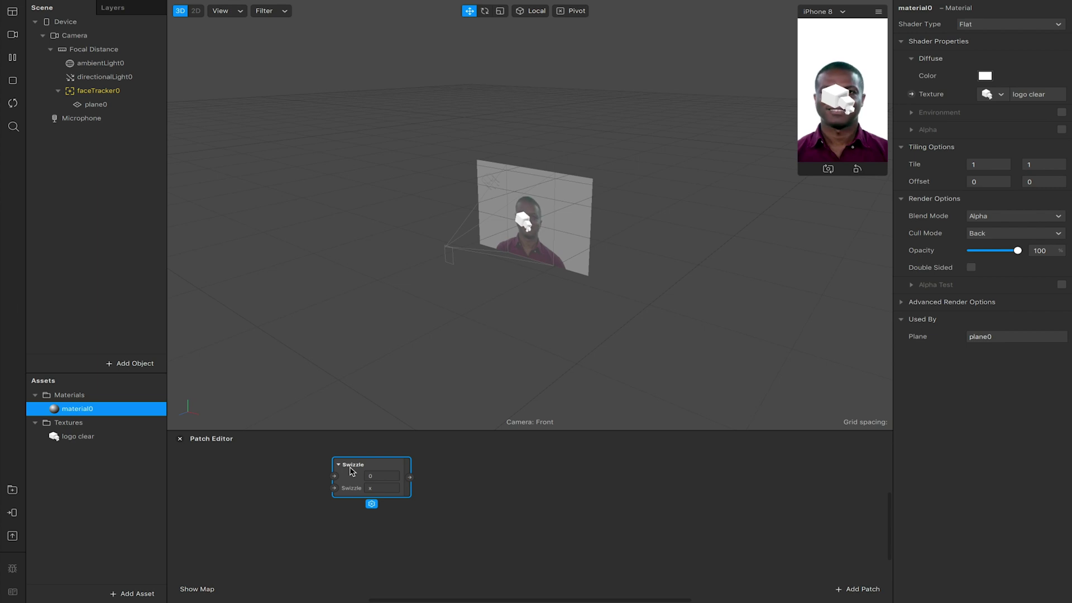
{"action": "left_click", "coordinate": [373, 488]}
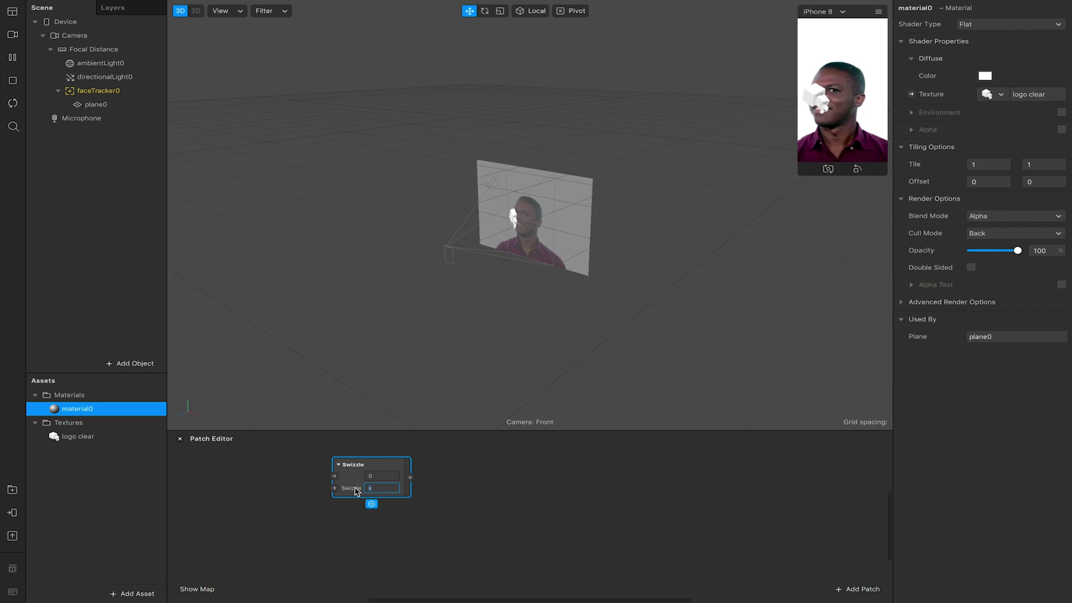
{"action": "type", "text": "rgb"}
{"action": "left_click", "coordinate": [397, 527]}
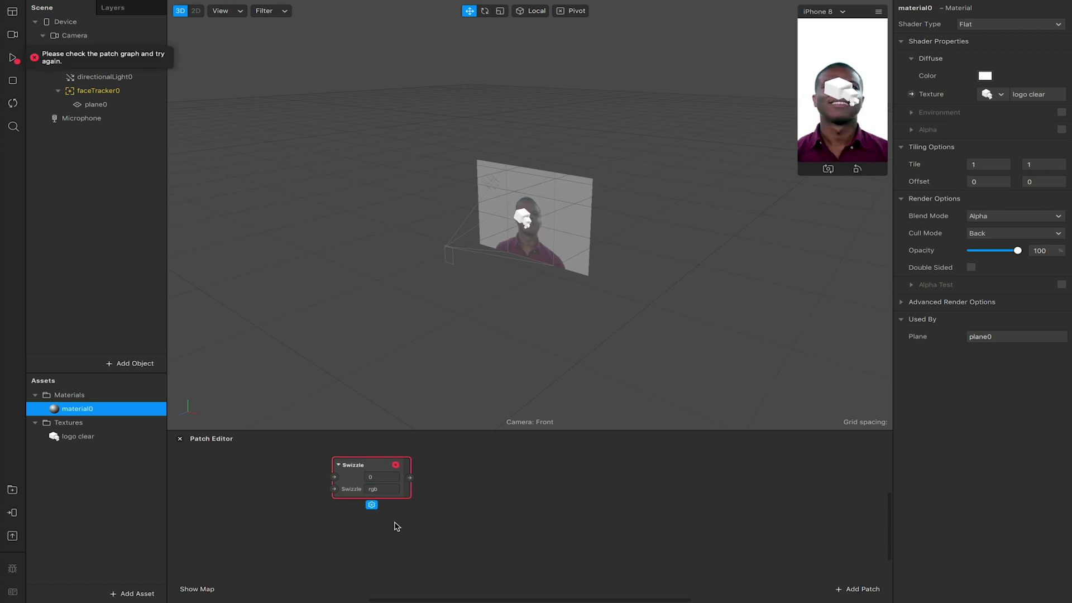
{"action": "right_click", "coordinate": [369, 533]}
- Add a second Swizzle patch set to 'a' below the rgb Swizzle
{"action": "type", "text": "swizzl"}
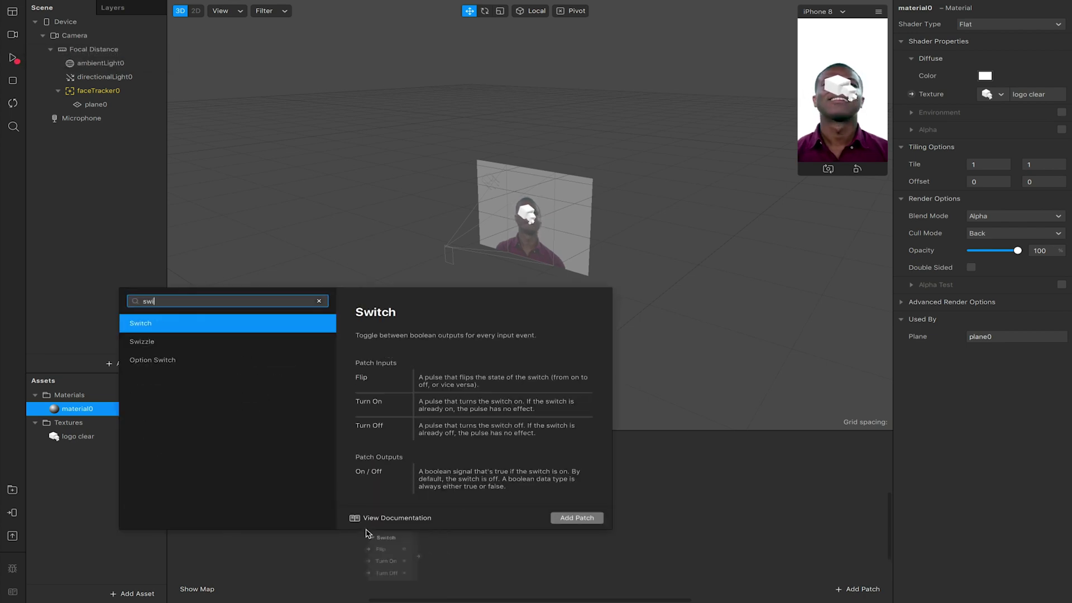
{"action": "left_click", "coordinate": [568, 517]}
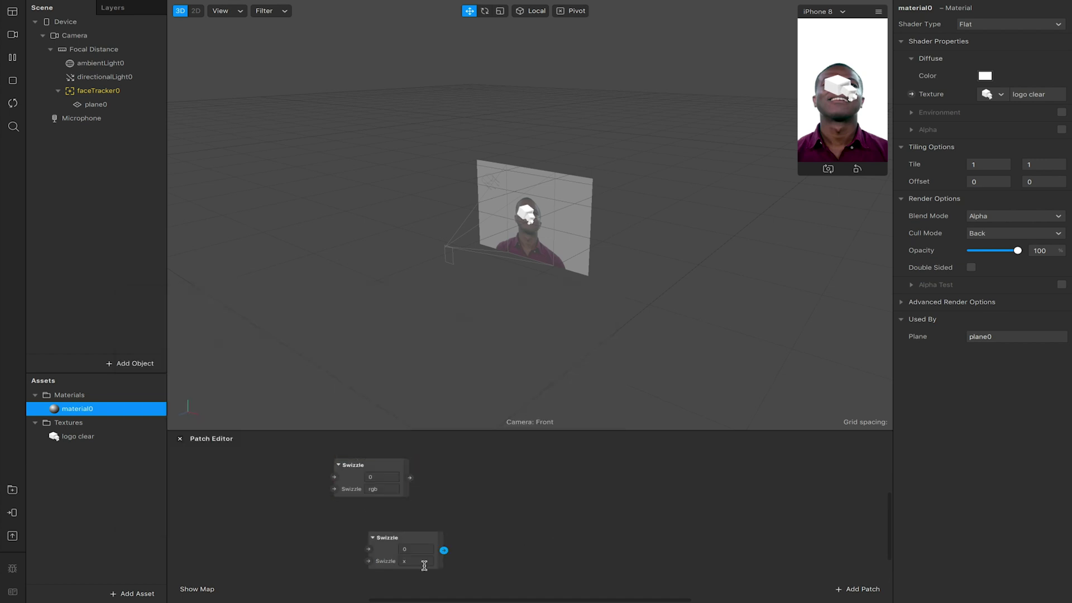
{"action": "left_click", "coordinate": [415, 561]}
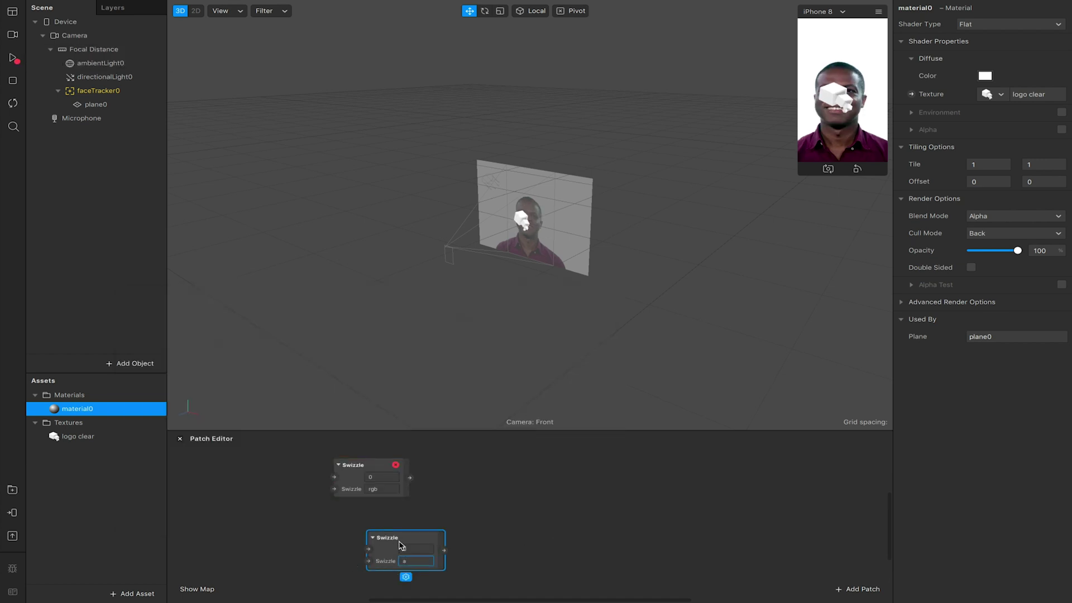
{"action": "type", "text": "a"}
{"action": "left_click_drag", "start_coordinate": [401, 545], "coordinate": [369, 529]}
{"action": "left_click", "coordinate": [505, 515]}
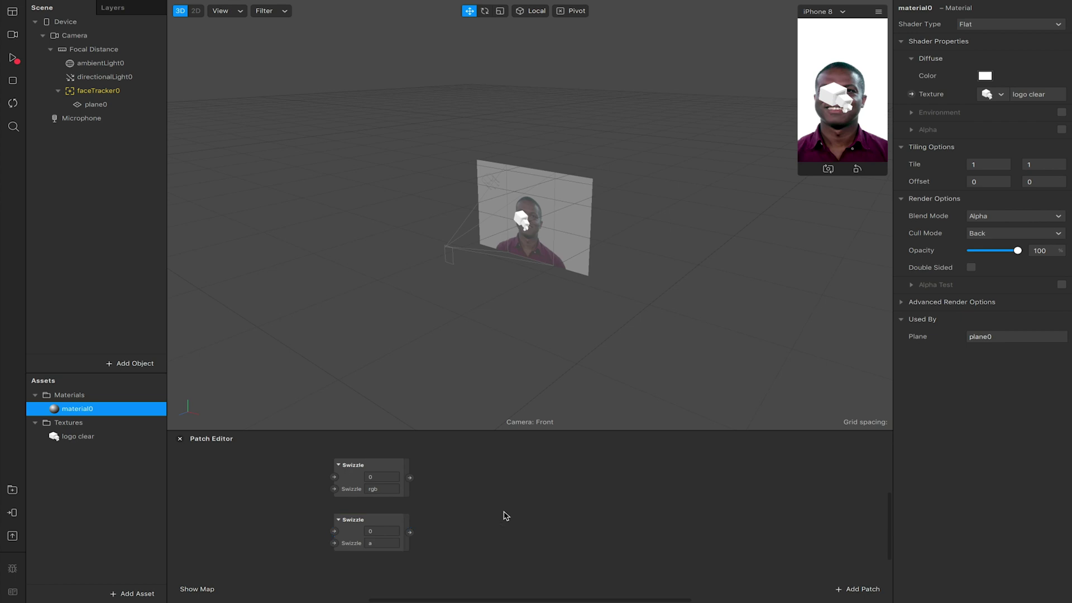
- Add a Multiply patch and wire the alpha Swizzle output into its first input
{"action": "double_click", "coordinate": [505, 514]}
{"action": "type", "text": "multi"}
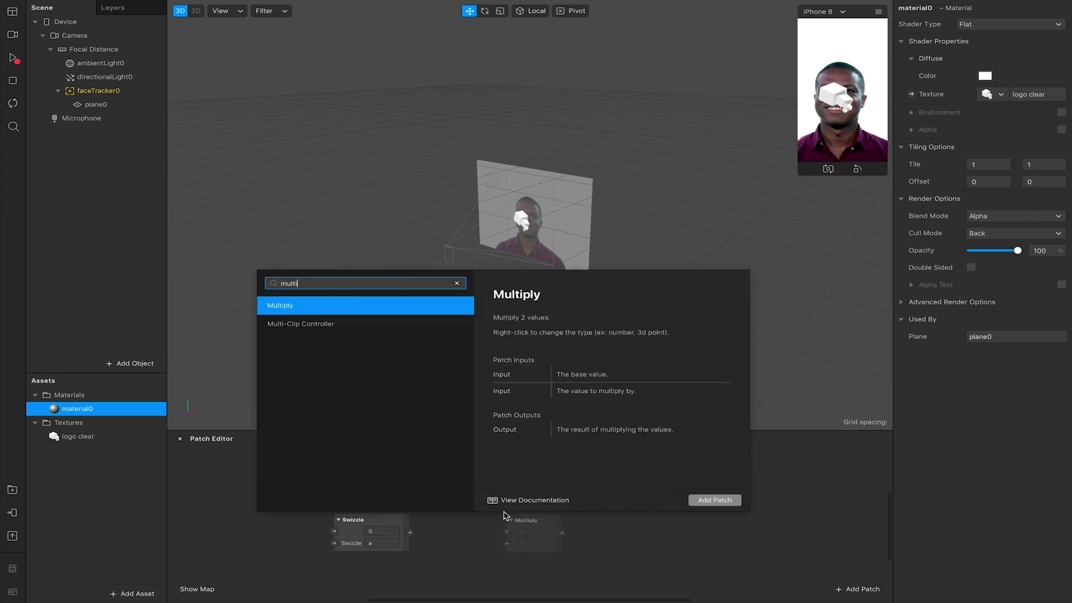
{"action": "left_click", "coordinate": [704, 500]}
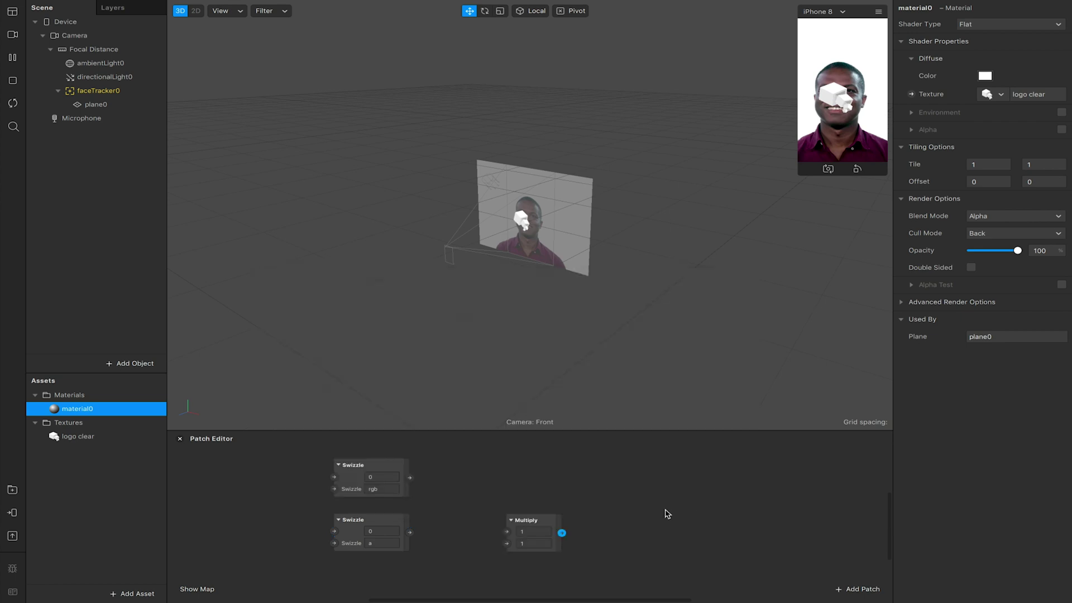
{"action": "left_click_drag", "start_coordinate": [543, 527], "coordinate": [506, 516]}
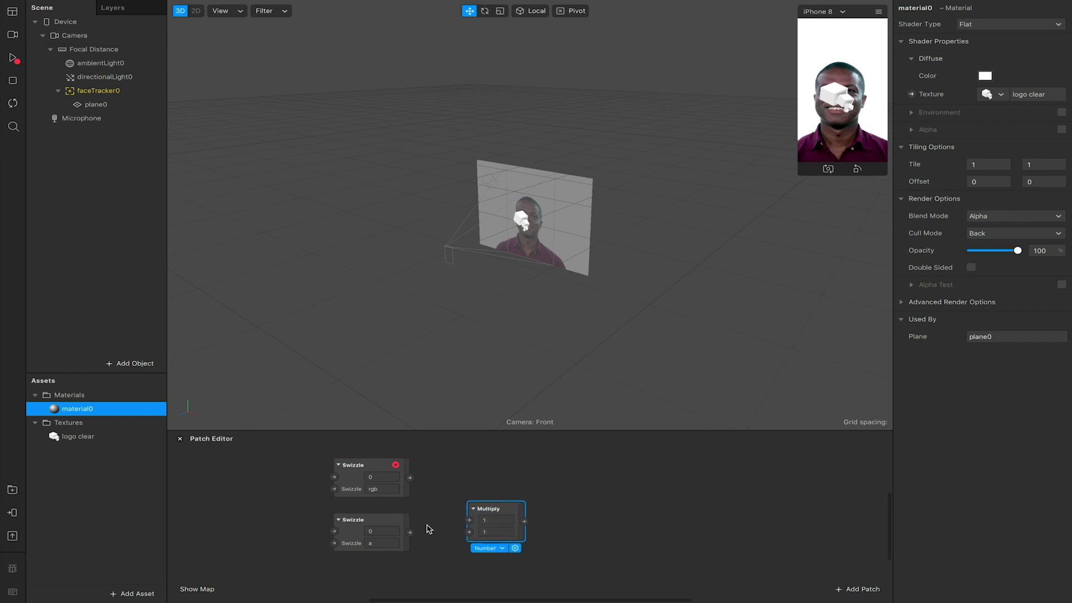
{"action": "left_click_drag", "start_coordinate": [409, 532], "coordinate": [505, 520]}
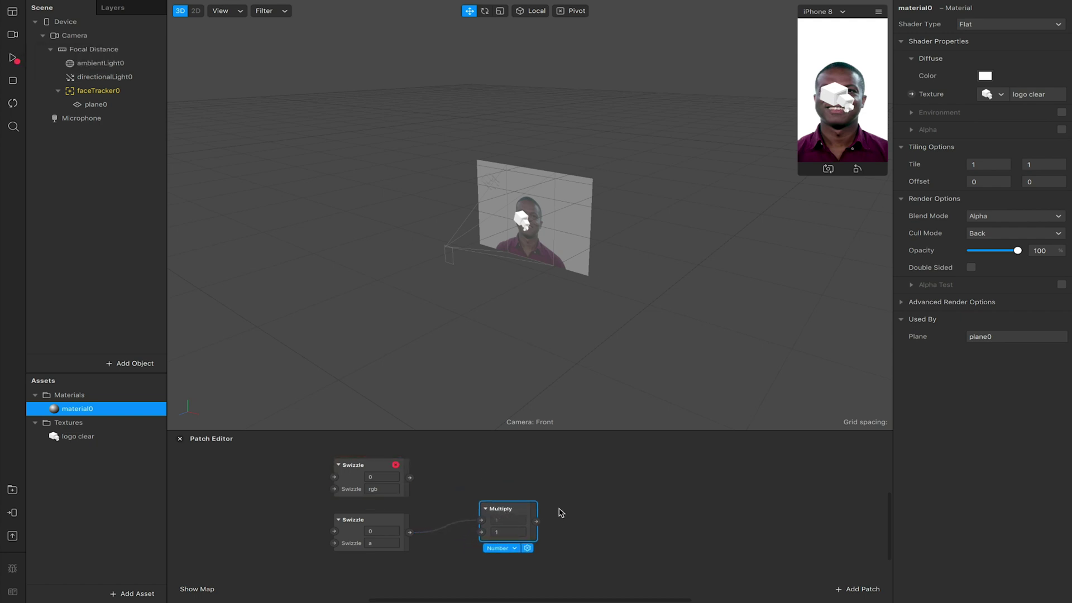
- Add a Pack patch and set its type to Vector 2
{"action": "double_click", "coordinate": [641, 511]}
{"action": "type", "text": "pack"}
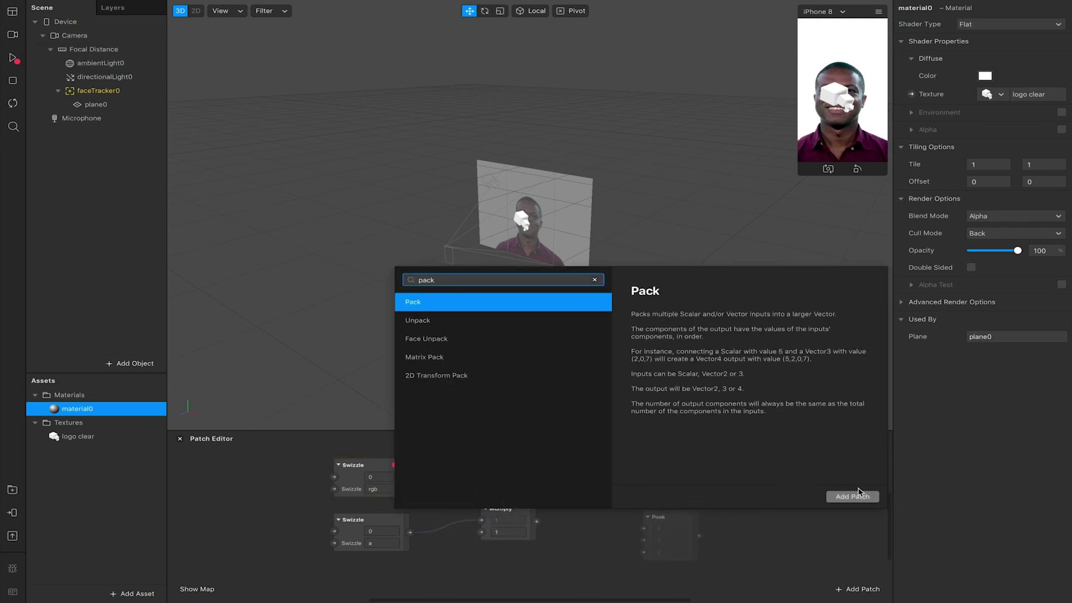
{"action": "left_click", "coordinate": [851, 496]}
{"action": "left_click_drag", "start_coordinate": [677, 517], "coordinate": [625, 464]}
{"action": "left_click", "coordinate": [618, 517]}
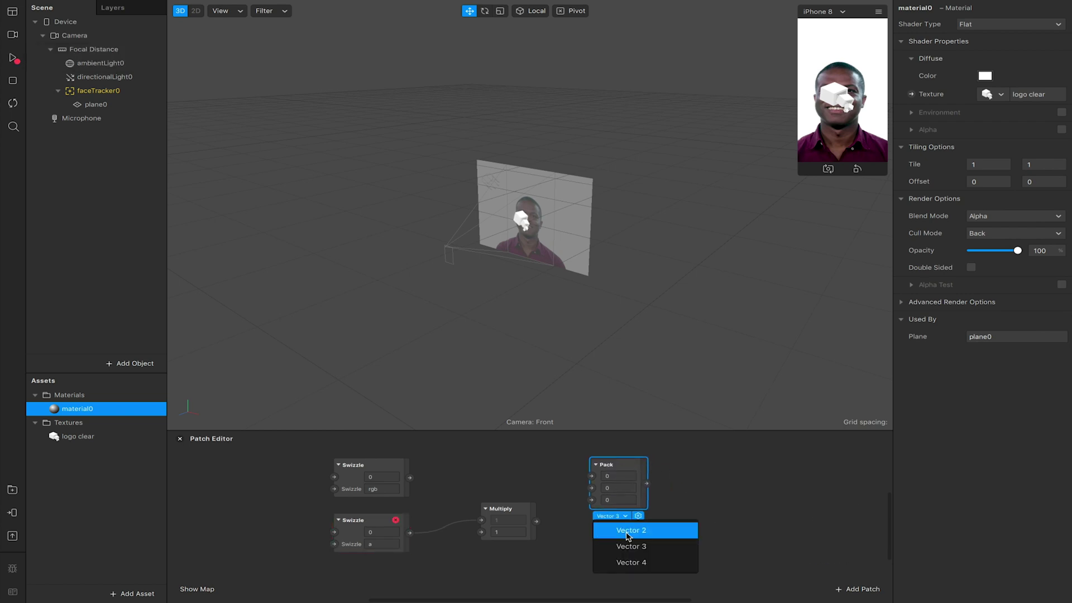
{"action": "left_click", "coordinate": [626, 532]}
{"action": "left_click_drag", "start_coordinate": [615, 465], "coordinate": [610, 483]}
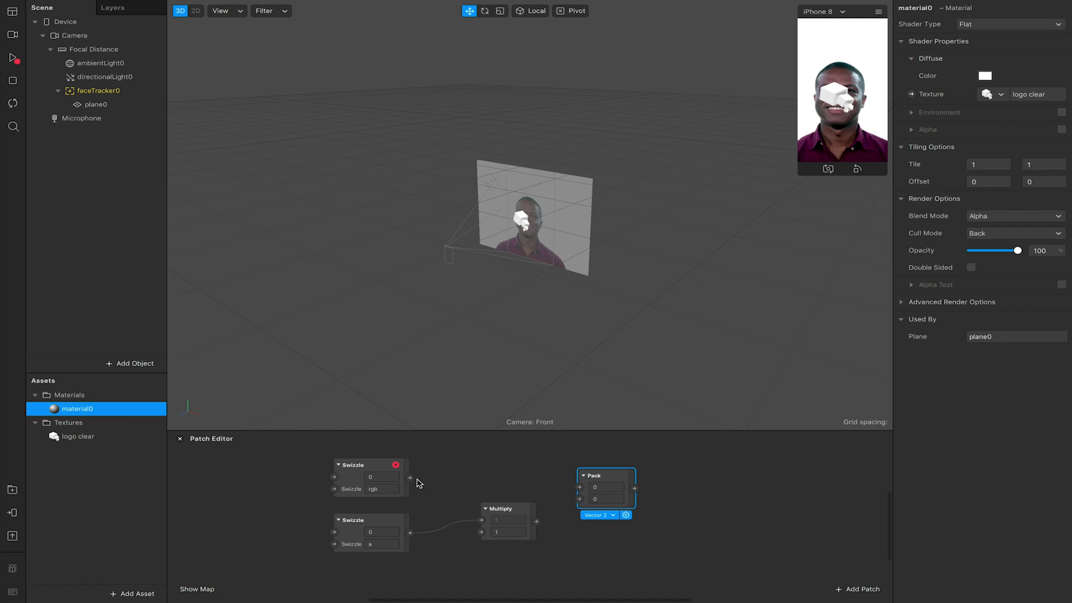
- Wire the rgb Swizzle into Pack's first input and Multiply's output into its second
{"action": "left_click_drag", "start_coordinate": [410, 477], "coordinate": [579, 487]}
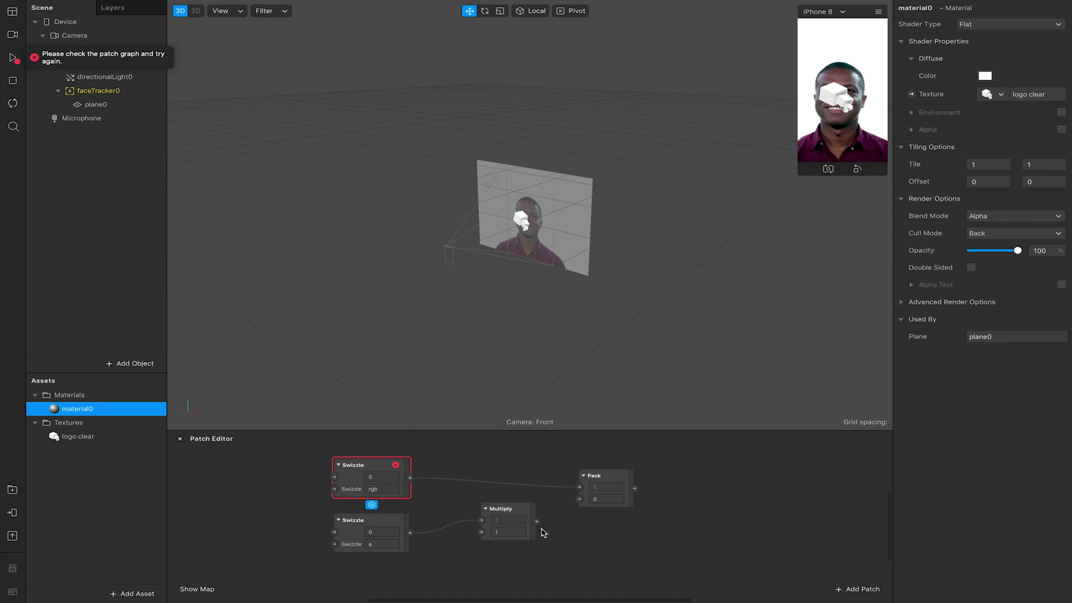
{"action": "left_click_drag", "start_coordinate": [536, 522], "coordinate": [579, 499]}
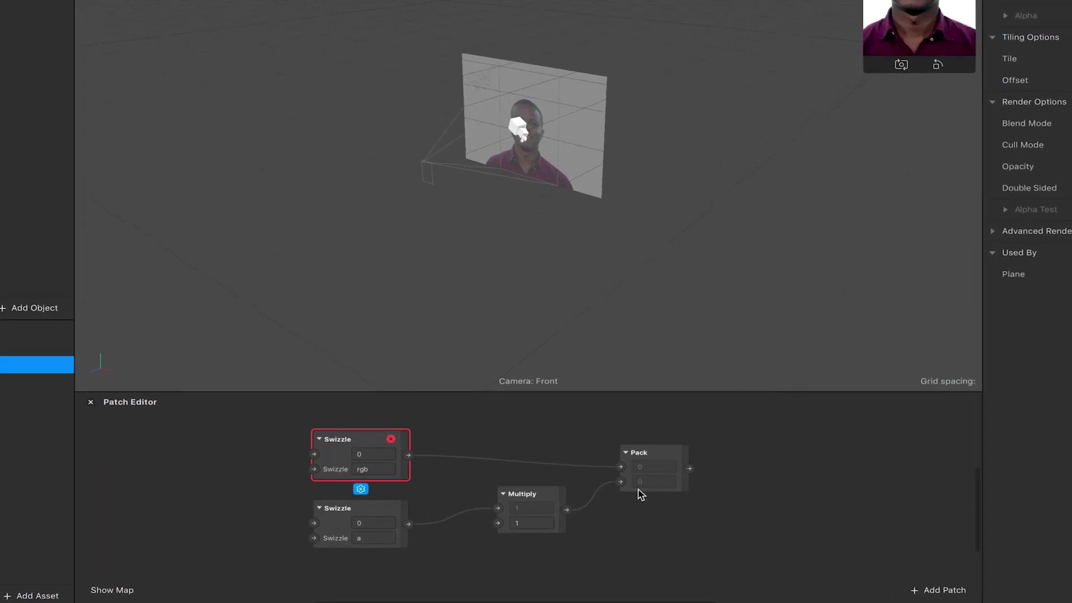
{"action": "left_click", "coordinate": [231, 474]}
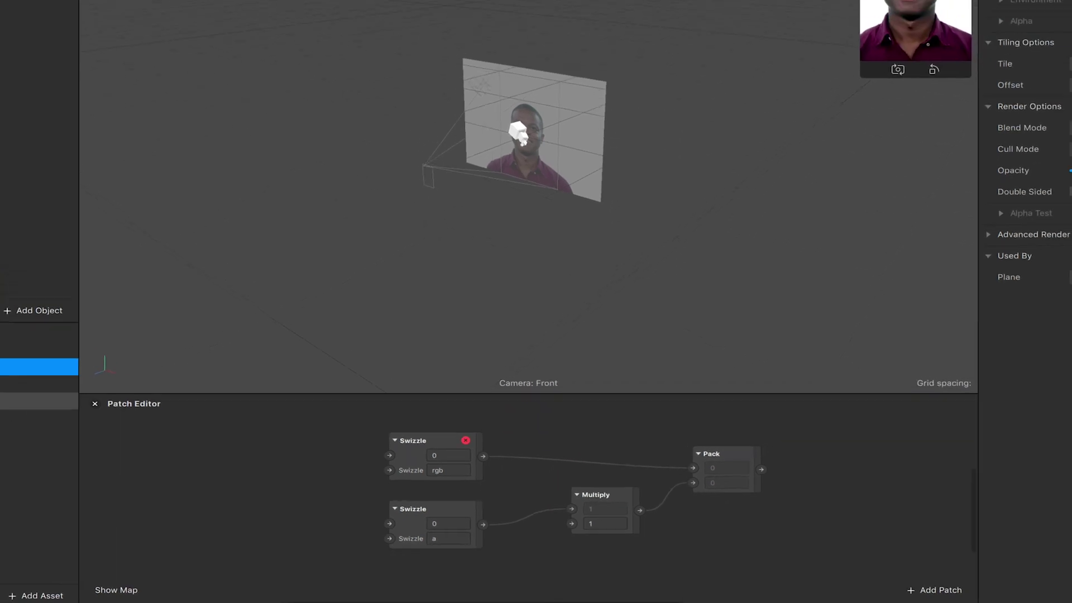
- Drag the logo clear texture into the graph and wire its RGBA output into the Swizzles
{"action": "left_click", "coordinate": [48, 441]}
{"action": "left_click_drag", "start_coordinate": [63, 440], "coordinate": [417, 481]}
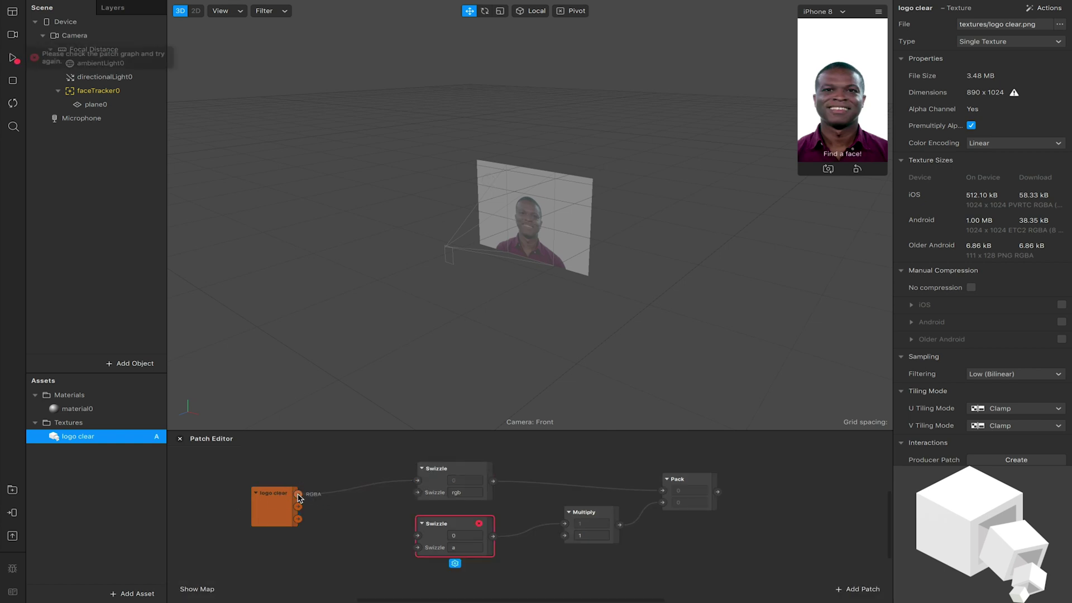
{"action": "left_click_drag", "start_coordinate": [298, 493], "coordinate": [418, 537]}
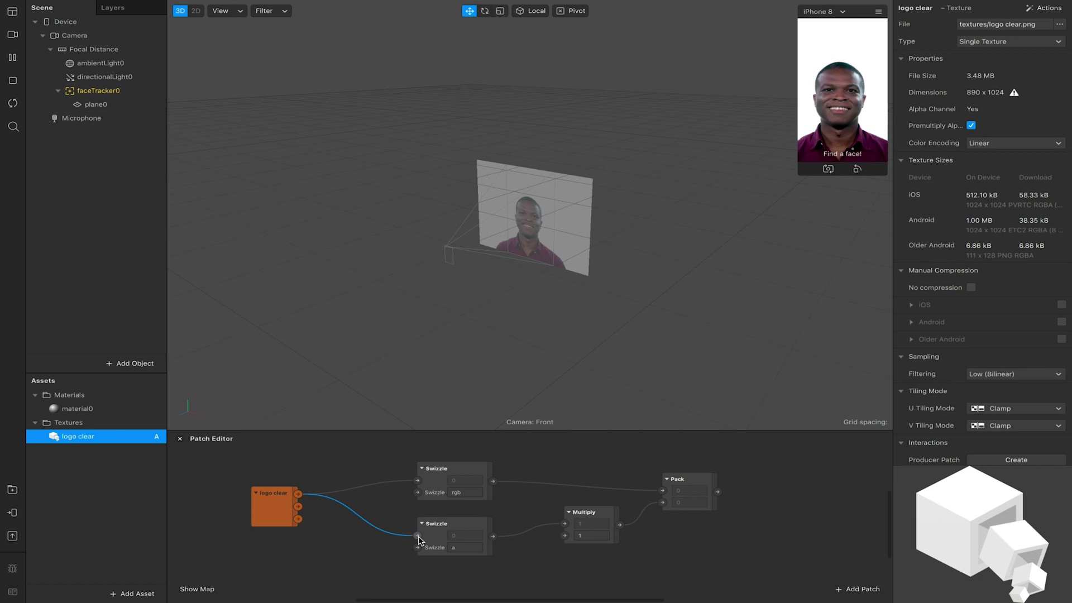
{"action": "scroll", "coordinate": [497, 516], "scroll_direction": "right", "scroll_amount": 3}
{"action": "scroll", "coordinate": [497, 516], "scroll_direction": "down", "scroll_amount": 1}
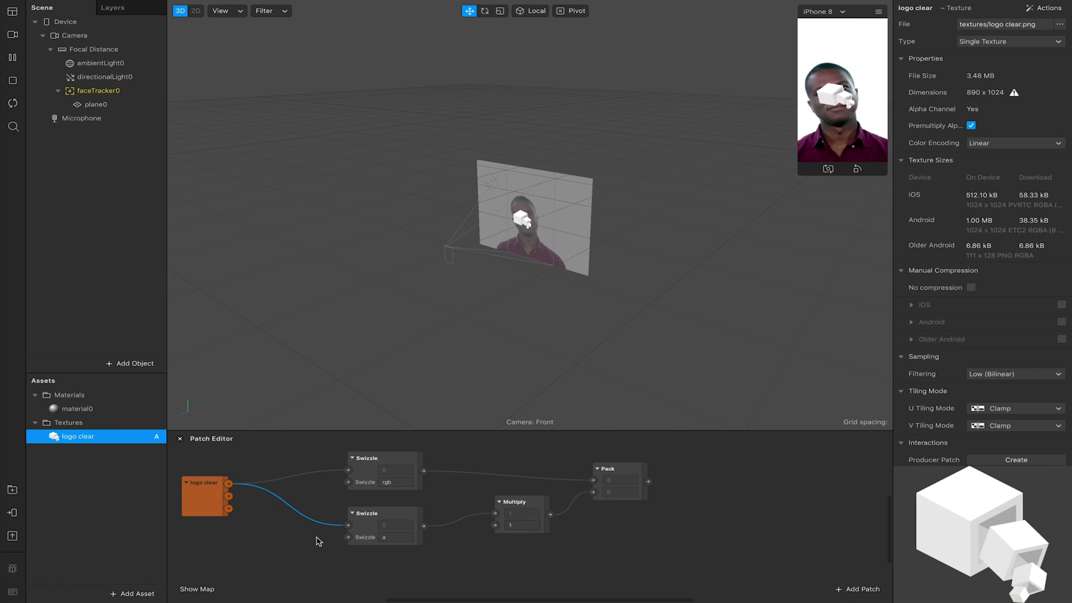
- Wire Pack into a new material0 Diffuse Texture patch and set Multiply's second value to 0.25
{"action": "left_click", "coordinate": [78, 409]}
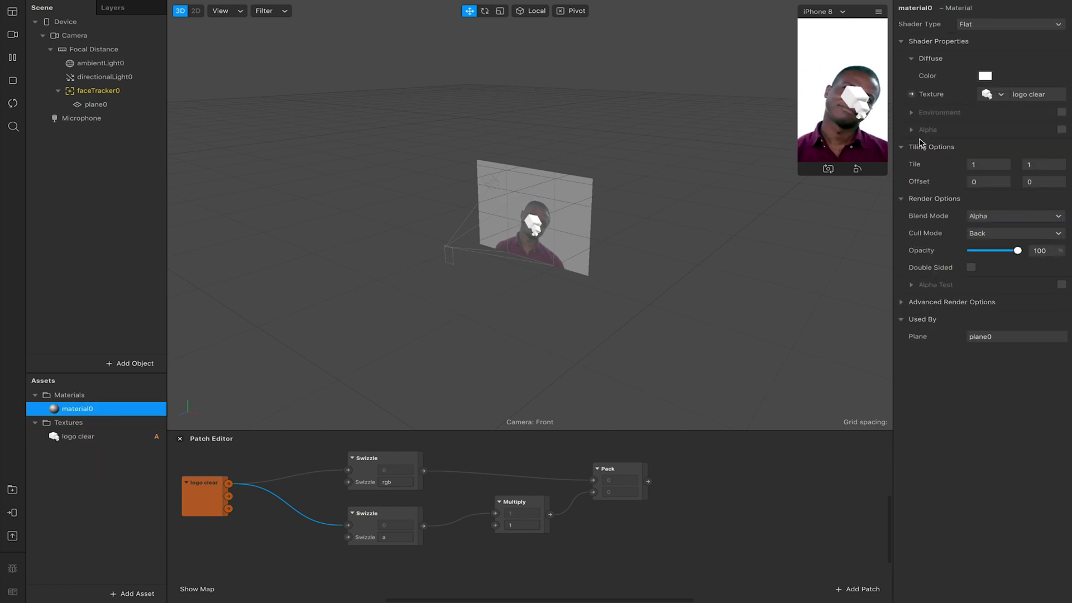
{"action": "left_click", "coordinate": [911, 94]}
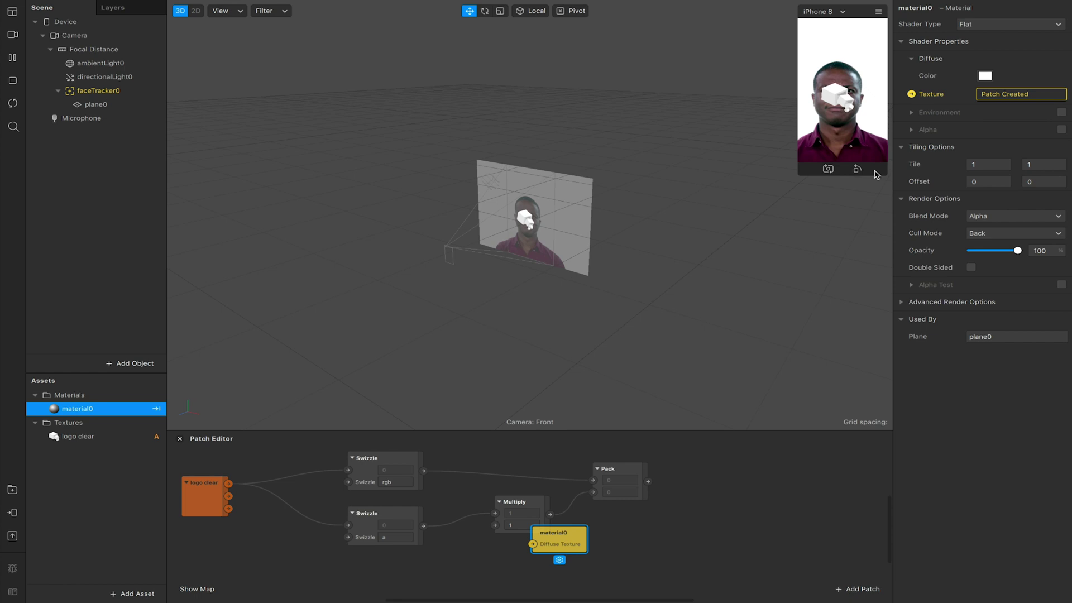
{"action": "left_click_drag", "start_coordinate": [572, 531], "coordinate": [742, 468]}
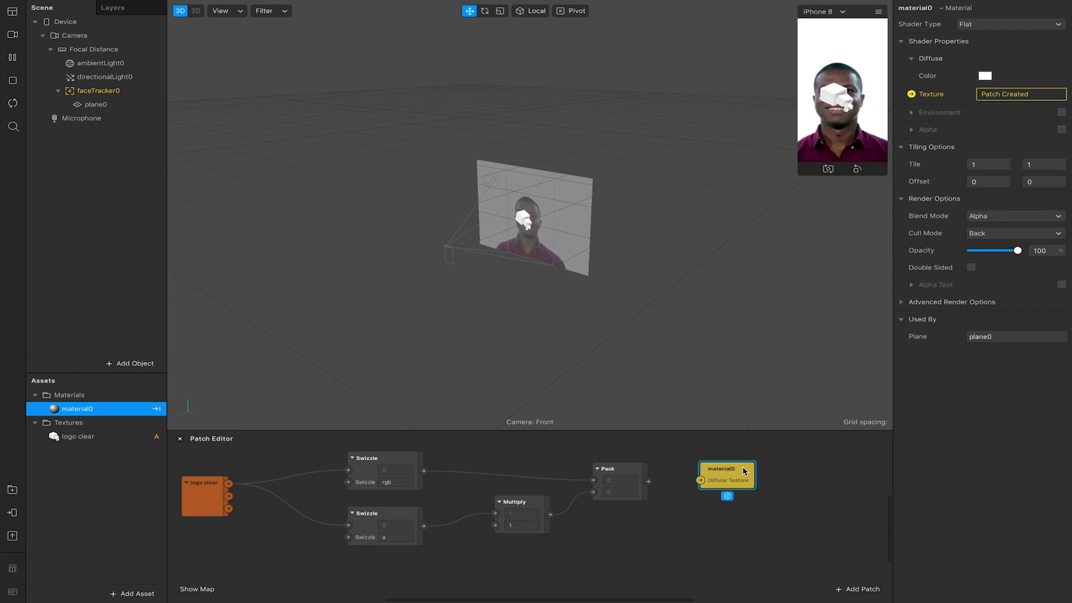
{"action": "left_click_drag", "start_coordinate": [648, 481], "coordinate": [703, 482]}
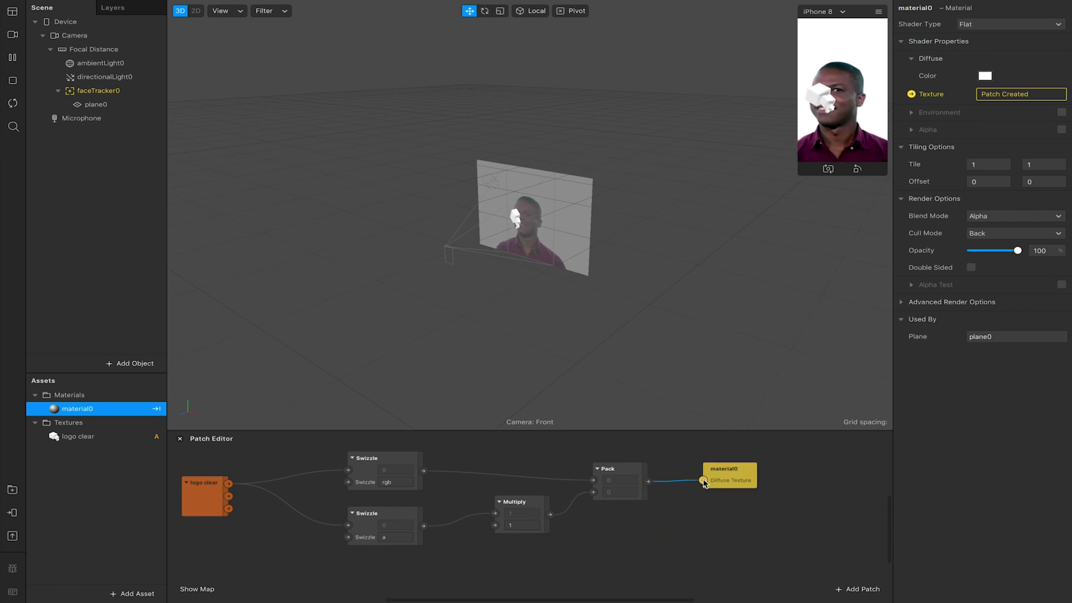
{"action": "left_click", "coordinate": [516, 524]}
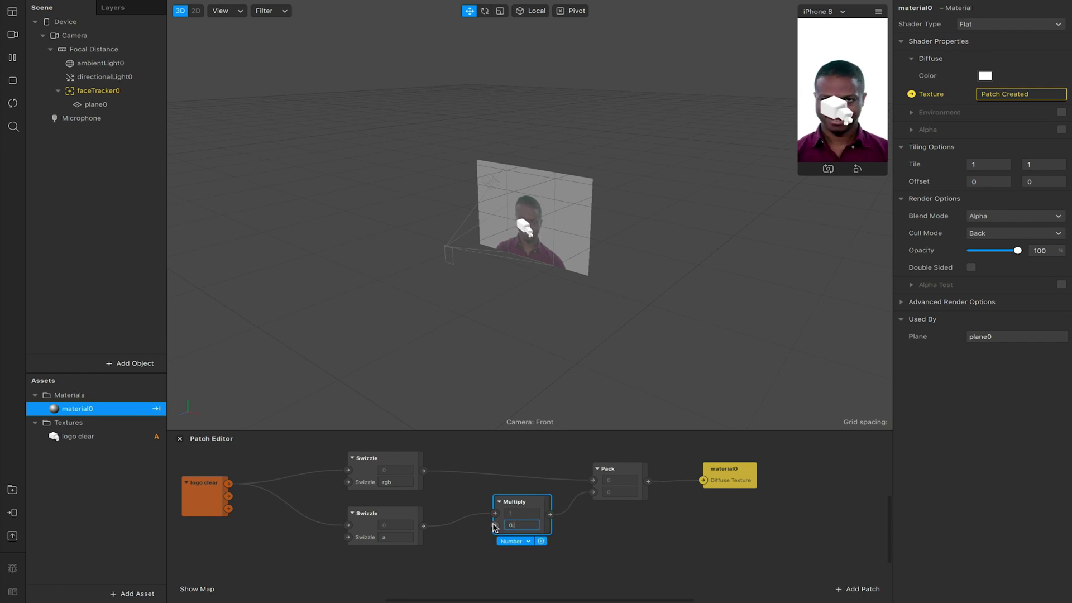
{"action": "key", "text": "Return"}
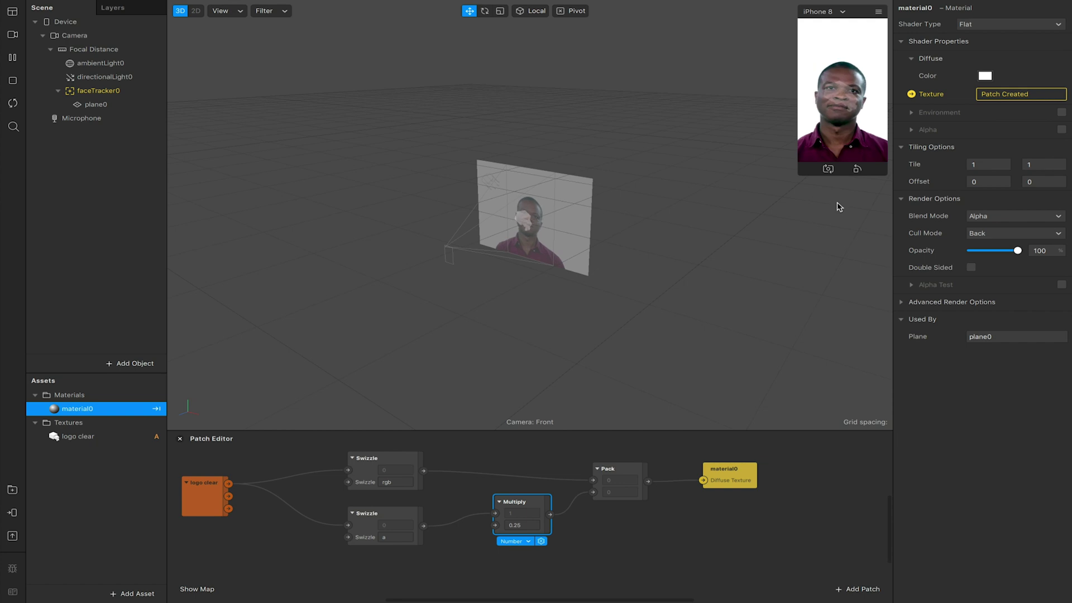
- Add a Loop Animation patch to the graph
{"action": "left_click", "coordinate": [457, 574]}
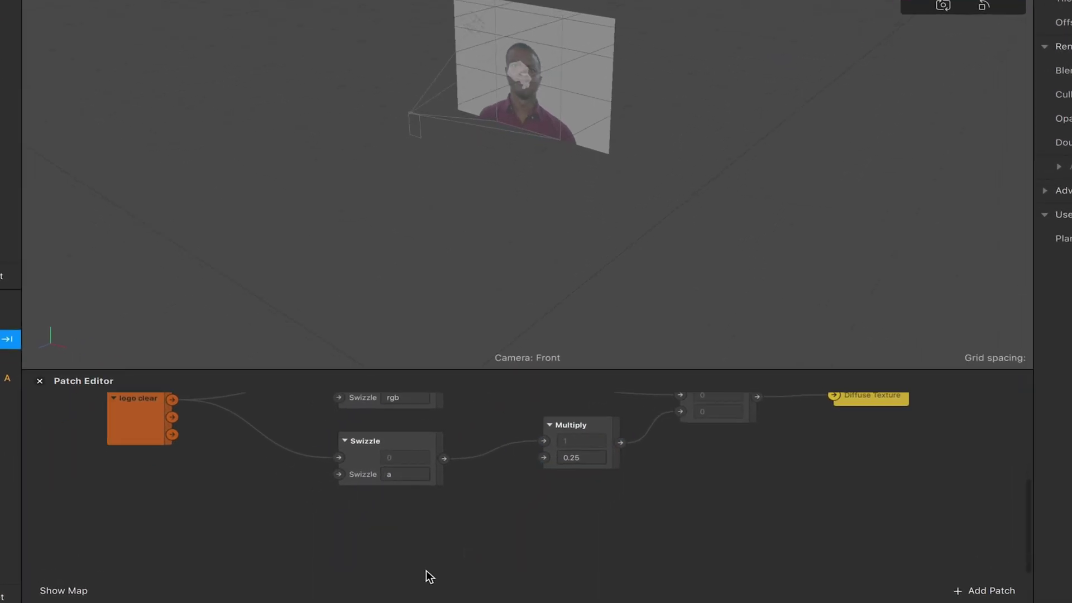
{"action": "scroll", "coordinate": [426, 570], "scroll_direction": "left", "scroll_amount": 2}
{"action": "left_click_drag", "start_coordinate": [426, 570], "coordinate": [354, 541]}
{"action": "double_click", "coordinate": [295, 518]}
{"action": "type", "text": "loop"}
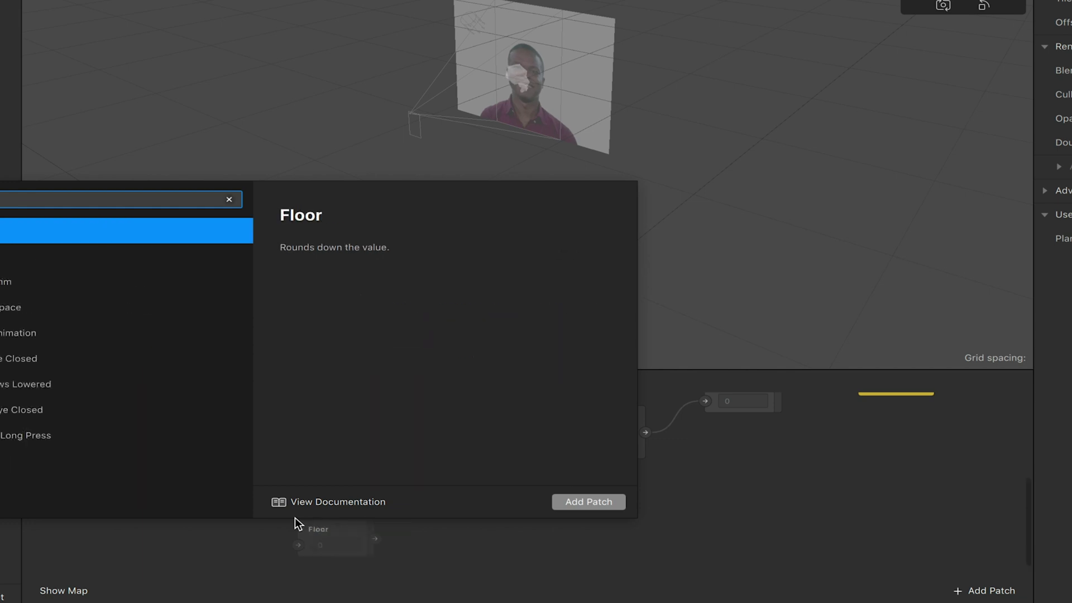
{"action": "key", "text": "Return"}
{"action": "left_click_drag", "start_coordinate": [295, 517], "coordinate": [230, 500]}
- Add a Transition patch set to Number beside Loop Animation and tick Mirrored
{"action": "double_click", "coordinate": [397, 536]}
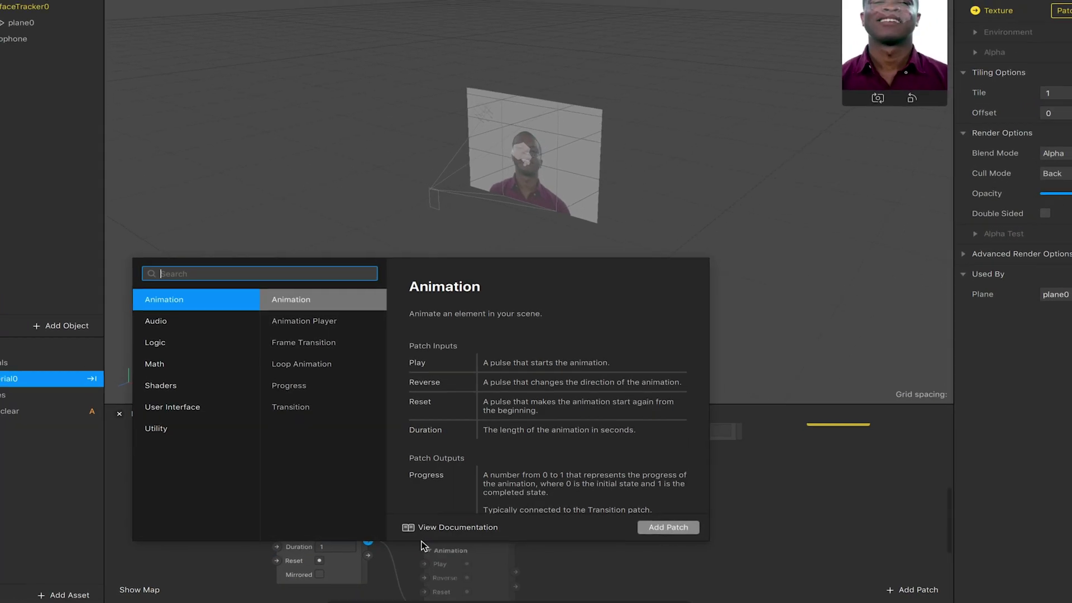
{"action": "type", "text": "tran"}
{"action": "left_click", "coordinate": [653, 532]}
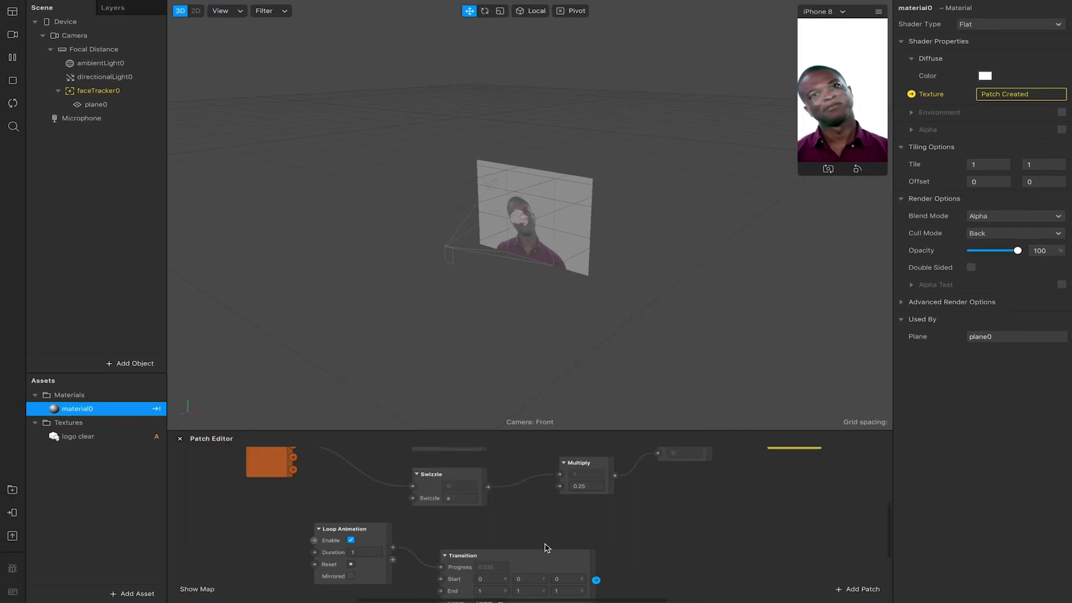
{"action": "left_click_drag", "start_coordinate": [535, 557], "coordinate": [543, 507]}
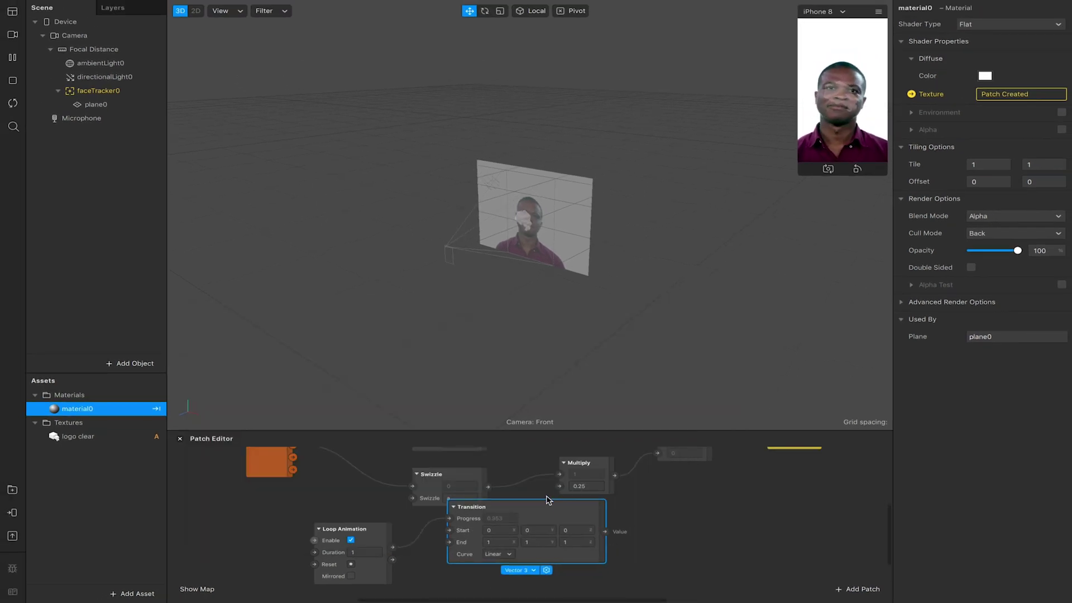
{"action": "left_click", "coordinate": [518, 572]}
{"action": "left_click", "coordinate": [526, 545]}
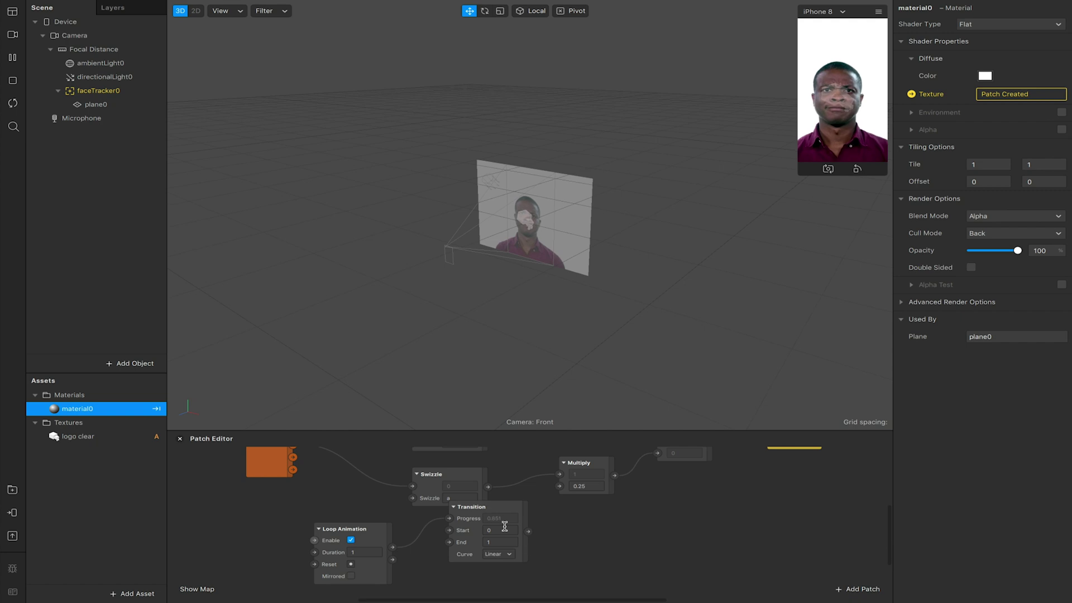
{"action": "left_click_drag", "start_coordinate": [504, 520], "coordinate": [560, 486]}
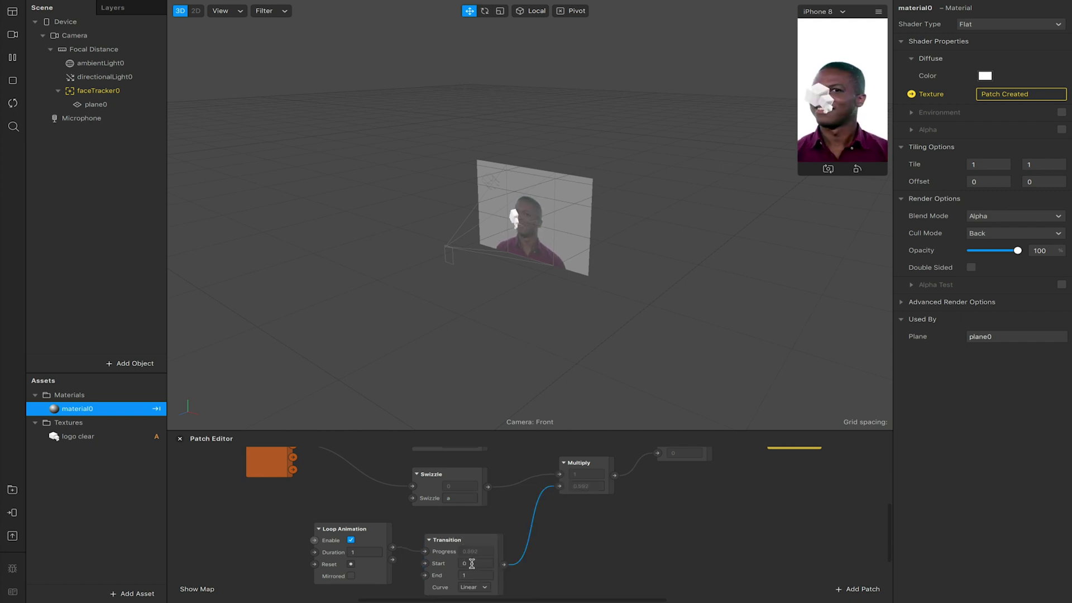
{"action": "left_click", "coordinate": [351, 576]}
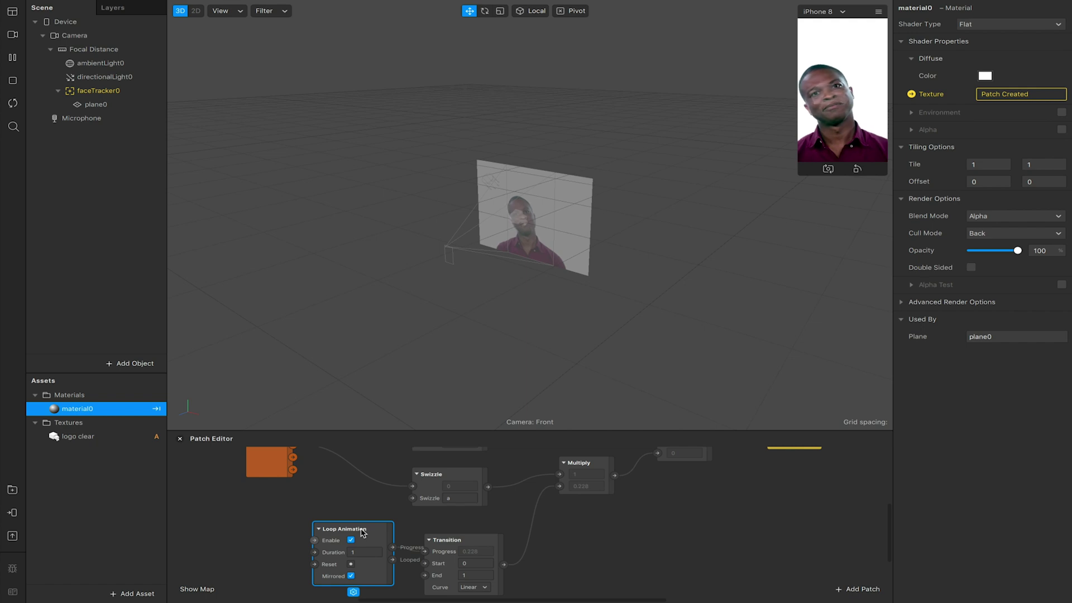
- Replace Loop Animation with an Animation patch whose Progress feeds the Transition
{"action": "key", "text": "Delete"}
{"action": "double_click", "coordinate": [296, 537]}
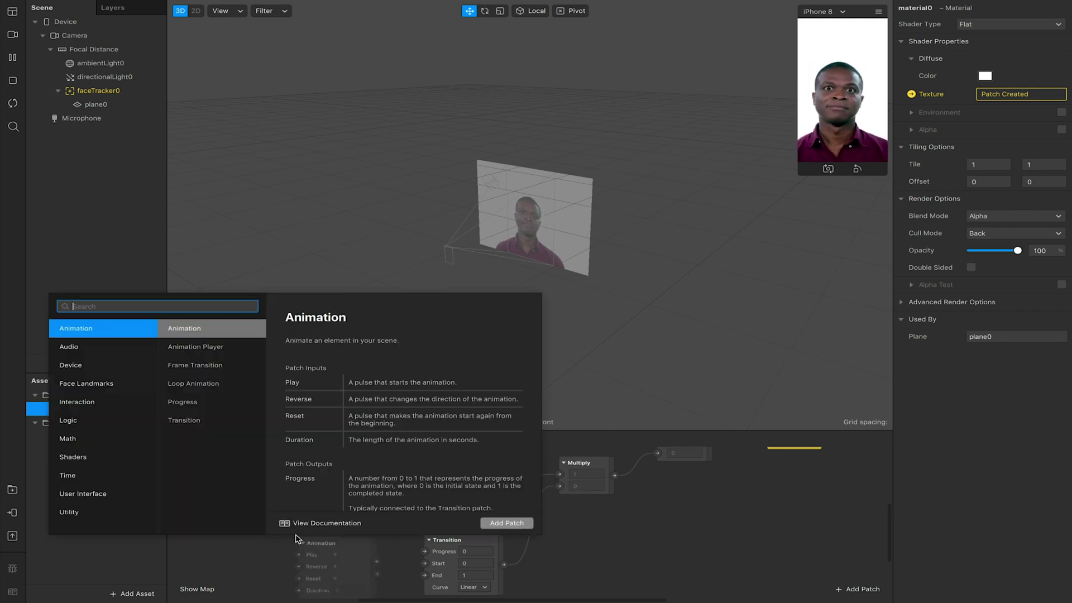
{"action": "type", "text": "ani"}
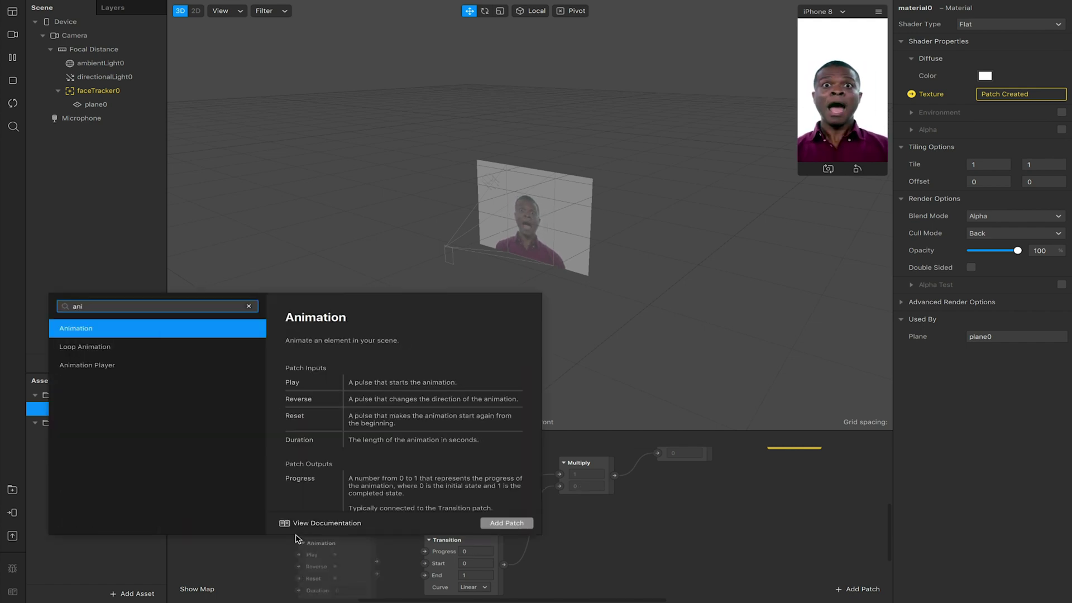
{"action": "left_click", "coordinate": [499, 522]}
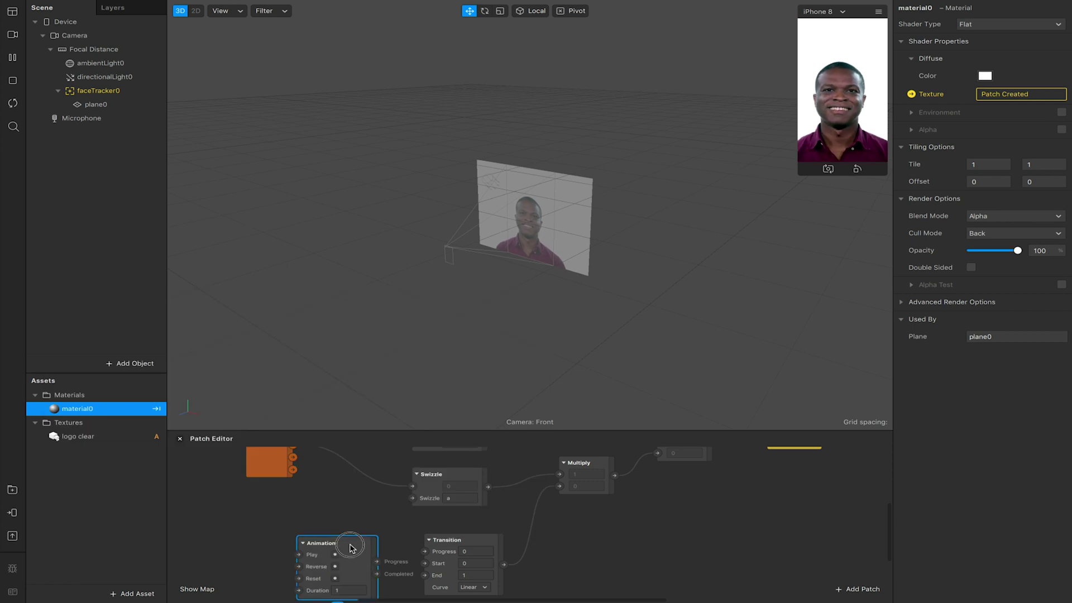
{"action": "left_click_drag", "start_coordinate": [350, 547], "coordinate": [426, 552]}
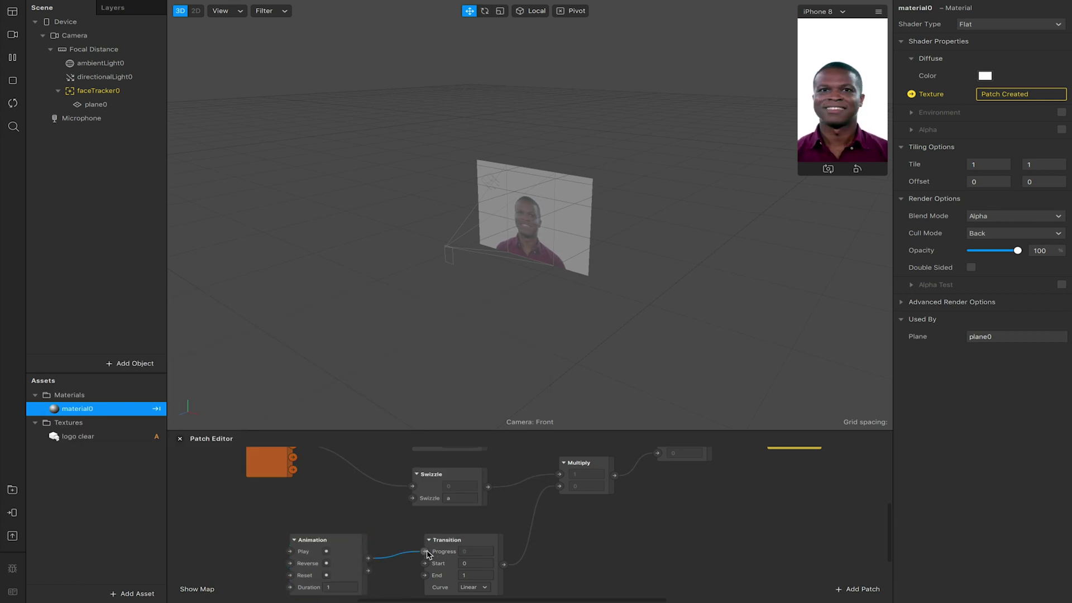
- Add a Screen Tap patch and wire its Tap output to the Animation's Play
{"action": "double_click", "coordinate": [197, 529]}
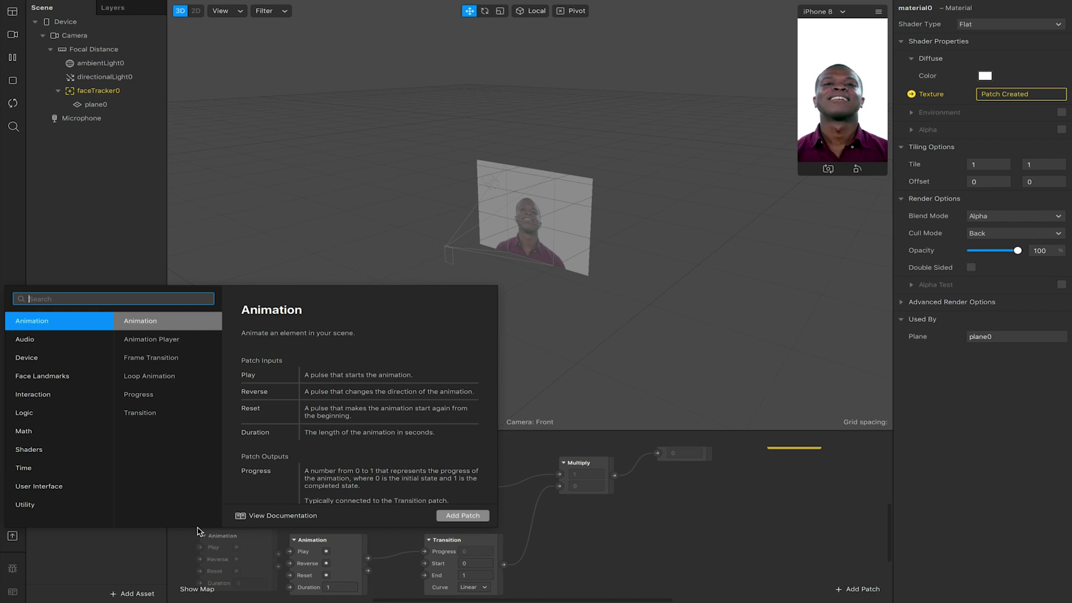
{"action": "type", "text": "objec"}
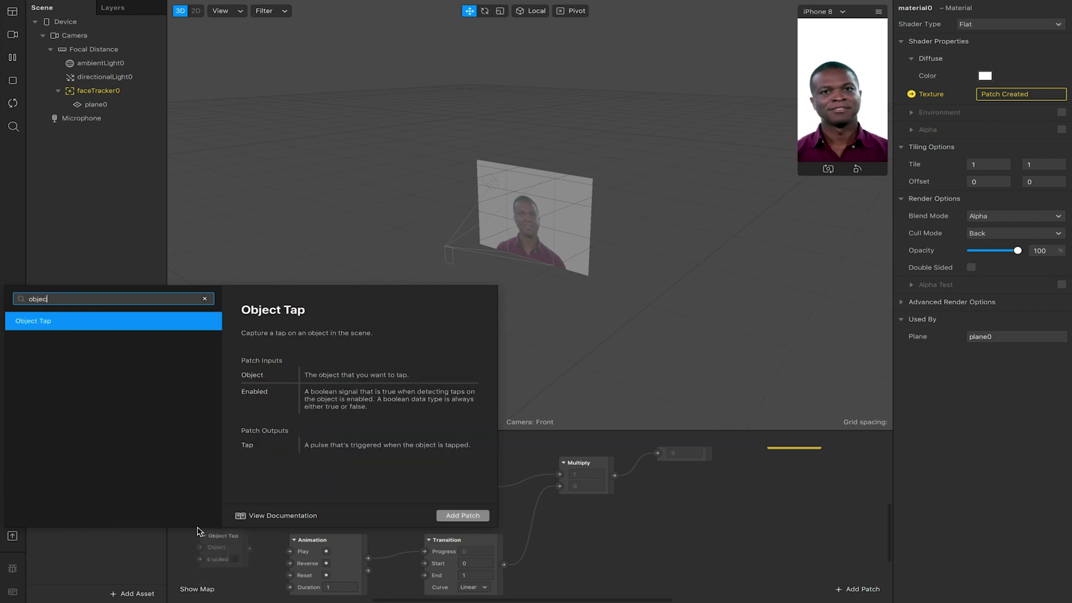
{"action": "type", "text": "t"}
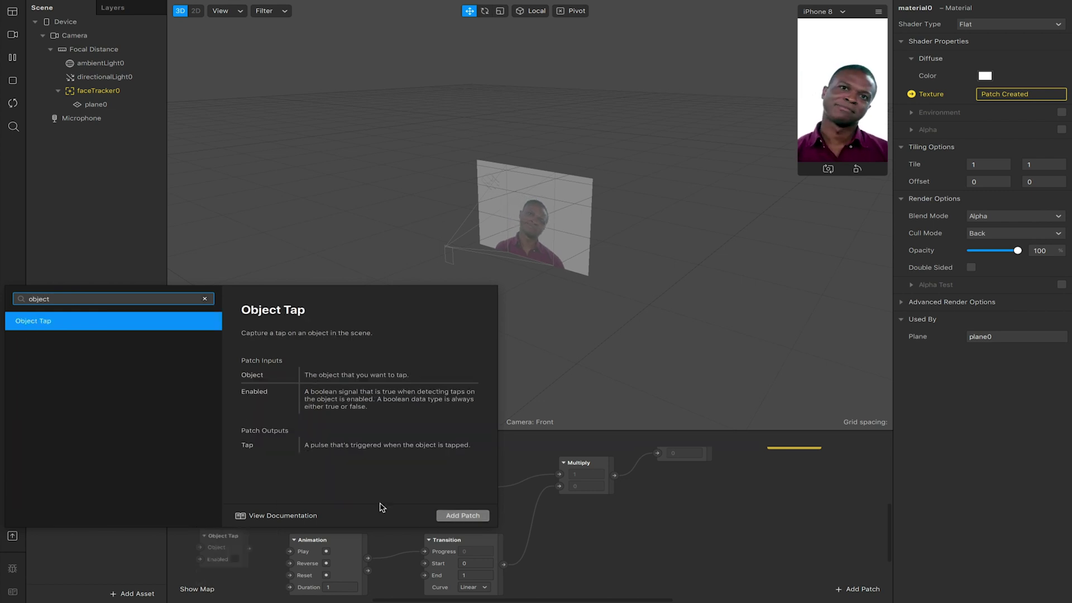
{"action": "key", "text": "BackSpace"}
{"action": "key", "text": "BackSpace"}
{"action": "key", "text": "BackSpace"}
{"action": "type", "text": "screen"}
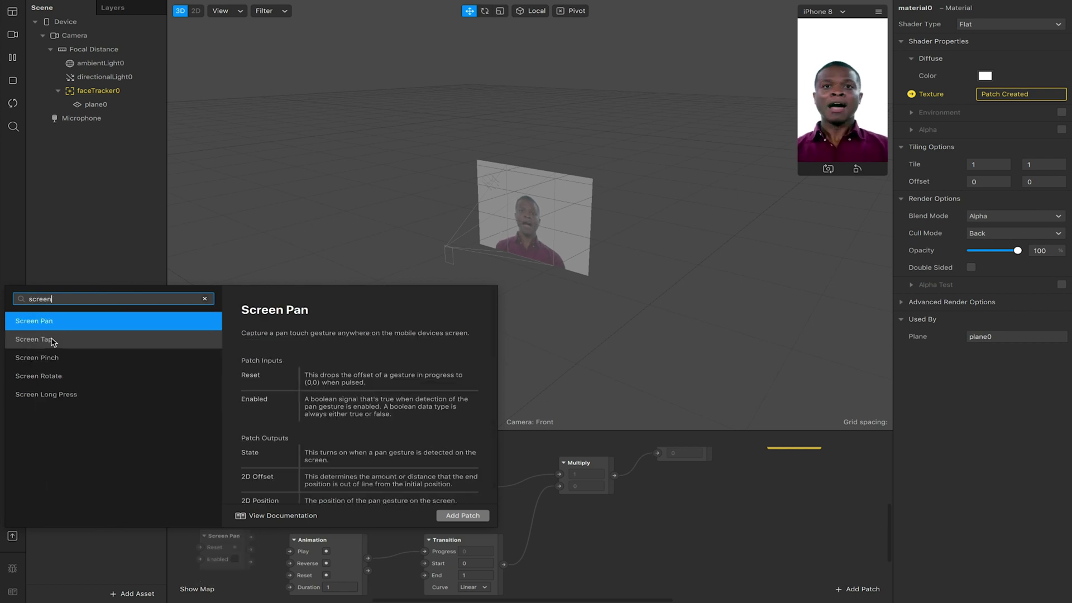
{"action": "left_click", "coordinate": [126, 345]}
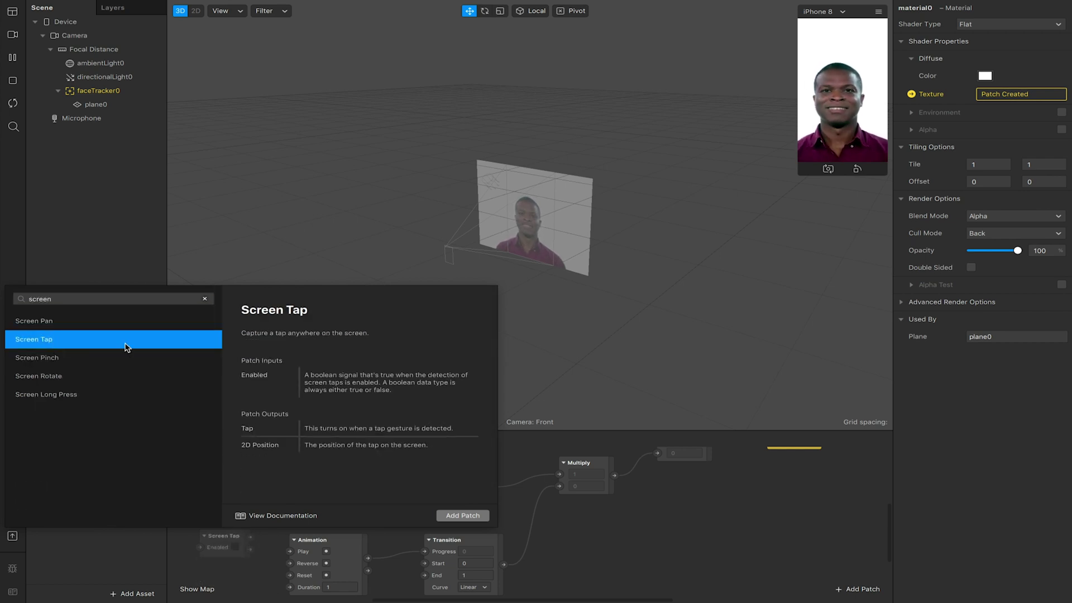
{"action": "left_click", "coordinate": [462, 515]}
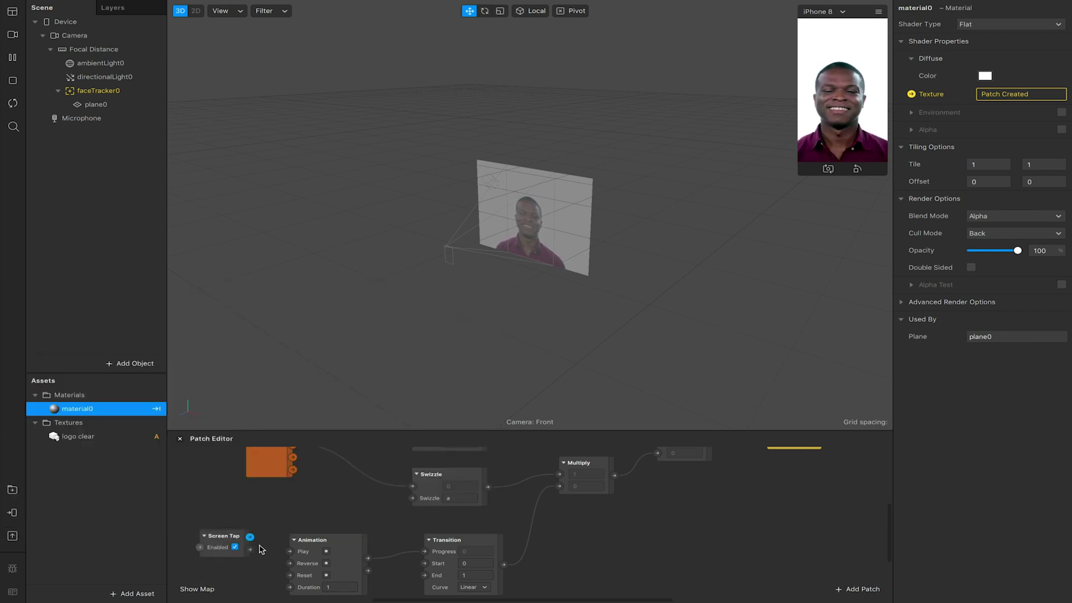
{"action": "left_click_drag", "start_coordinate": [250, 537], "coordinate": [290, 552]}
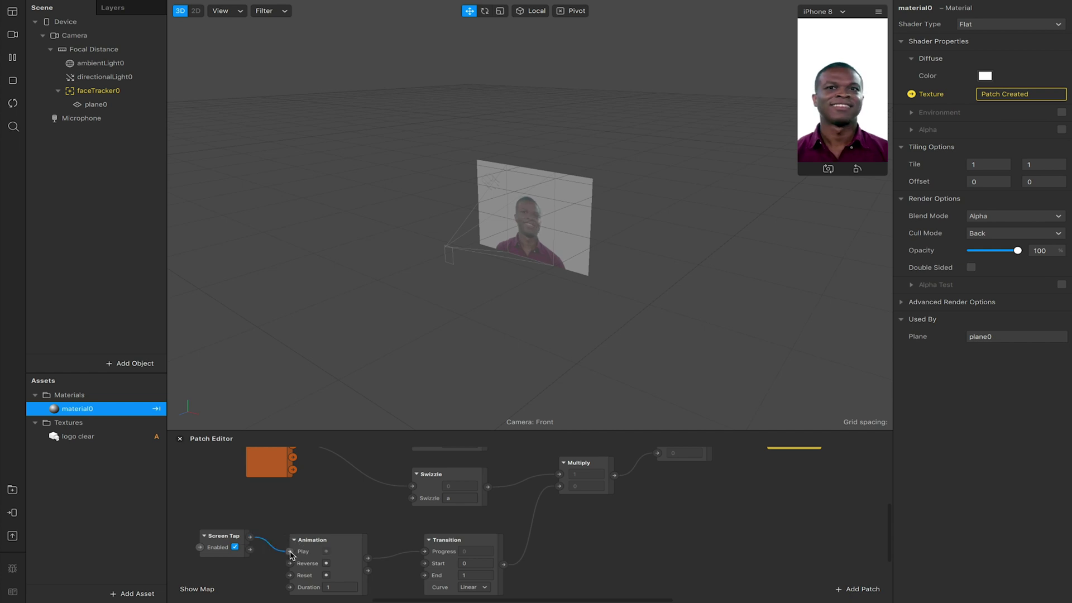
- Enable Simulate Touch and tap the preview to test the logo fade
{"action": "left_click", "coordinate": [875, 16]}
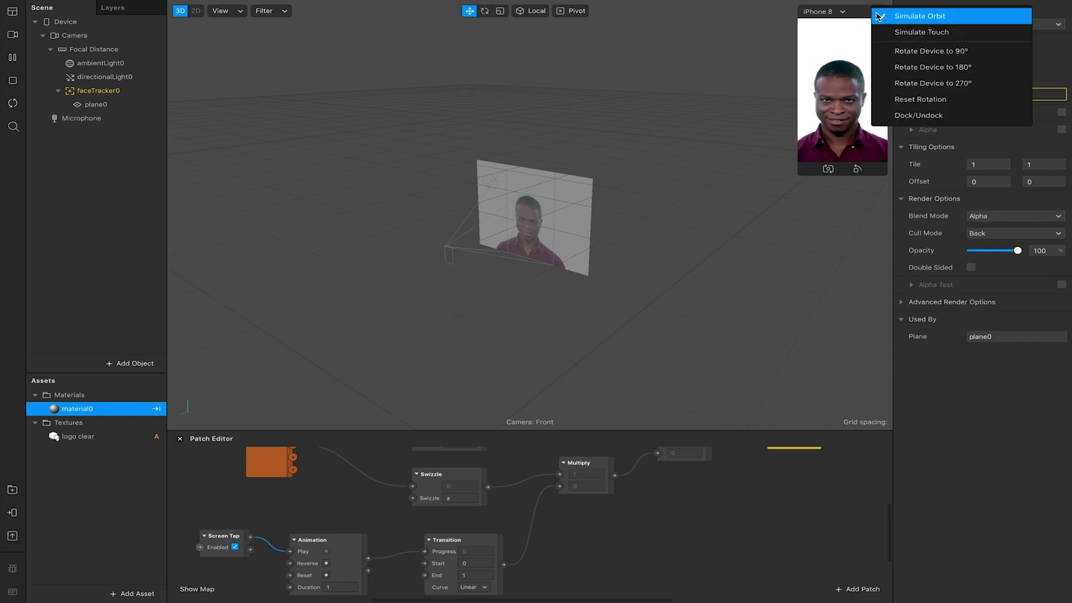
{"action": "left_click", "coordinate": [929, 29]}
{"action": "left_click", "coordinate": [852, 81]}
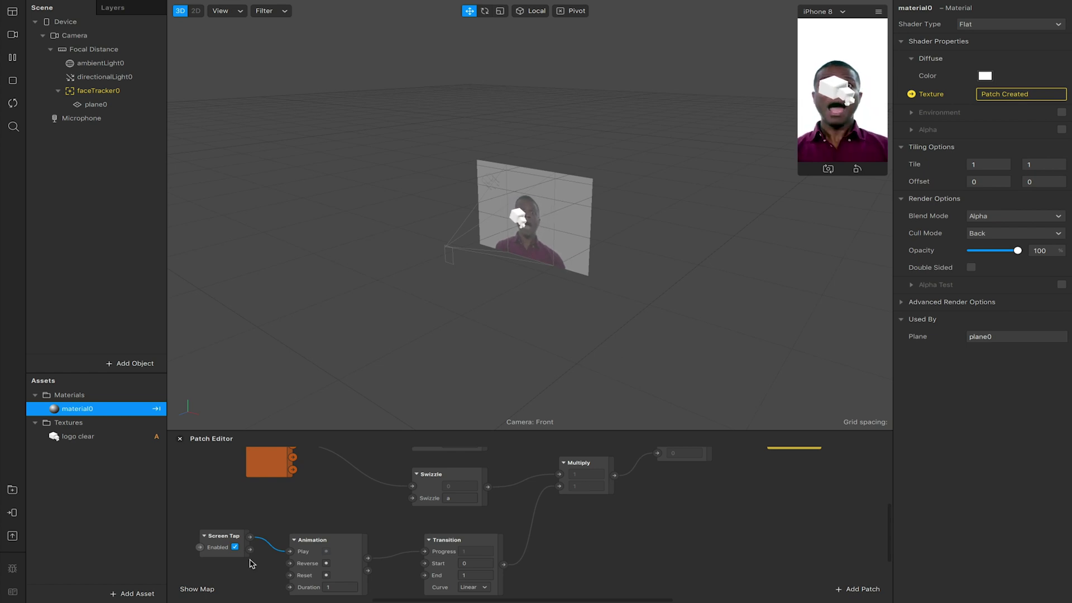
{"action": "left_click_drag", "start_coordinate": [229, 537], "coordinate": [262, 568]}
- Add a Switch patch beside Screen Tap and tap the preview twice to test toggling
{"action": "type", "text": "switch"}
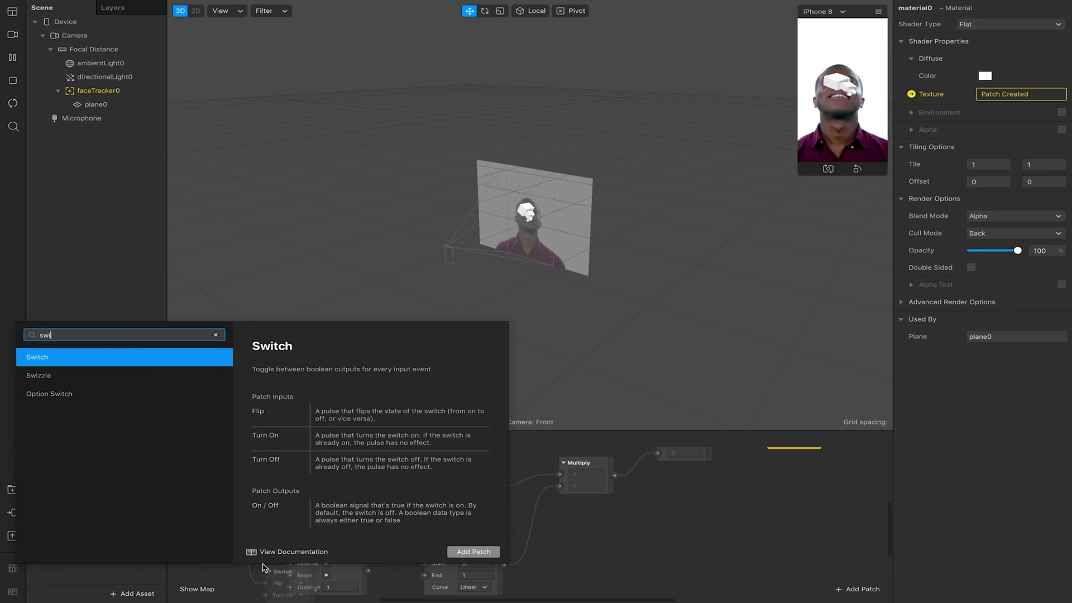
{"action": "left_click", "coordinate": [473, 552]}
{"action": "scroll", "coordinate": [323, 537], "scroll_direction": "left", "scroll_amount": 5}
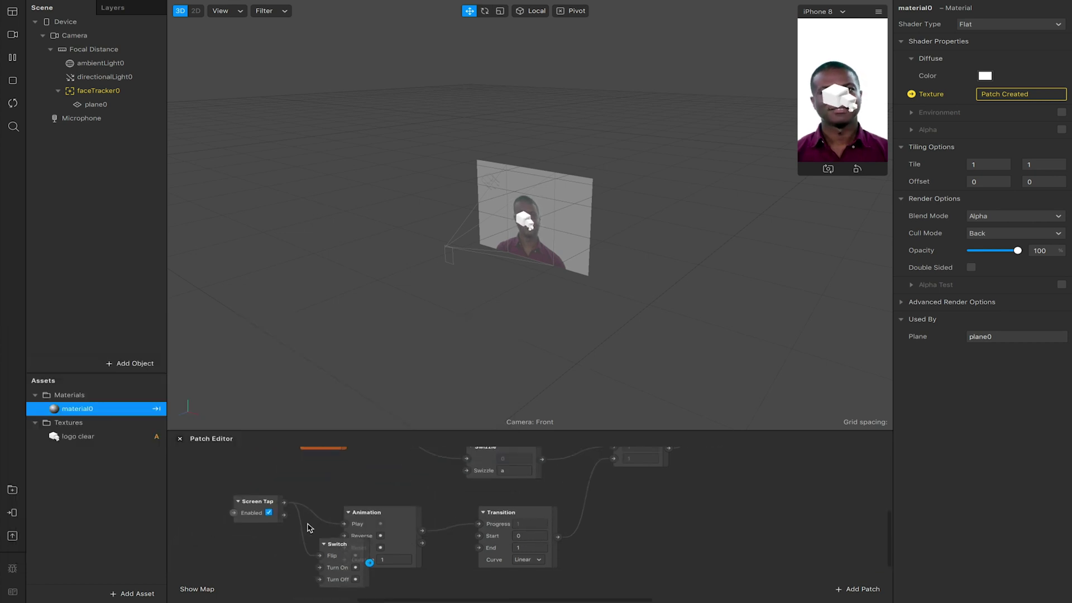
{"action": "left_click_drag", "start_coordinate": [308, 524], "coordinate": [239, 509]}
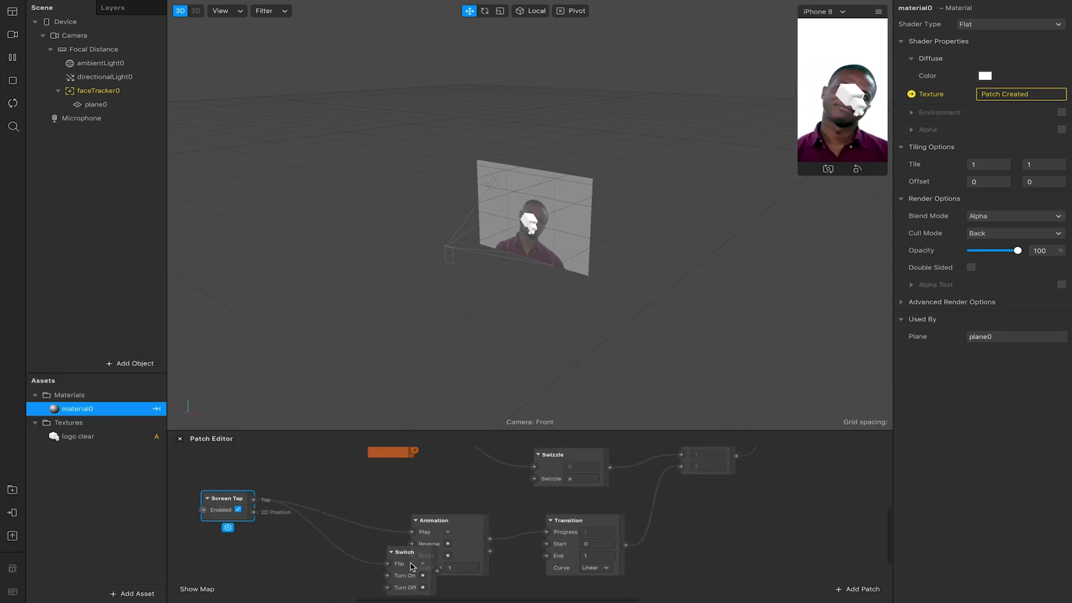
{"action": "mouse_move", "coordinate": [410, 564]}
{"action": "left_mouse_down"}
{"action": "mouse_move", "coordinate": [326, 533]}
{"action": "mouse_move", "coordinate": [388, 544]}
{"action": "mouse_move", "coordinate": [419, 530]}
{"action": "mouse_move", "coordinate": [346, 490]}
{"action": "mouse_move", "coordinate": [411, 543]}
{"action": "left_mouse_up"}
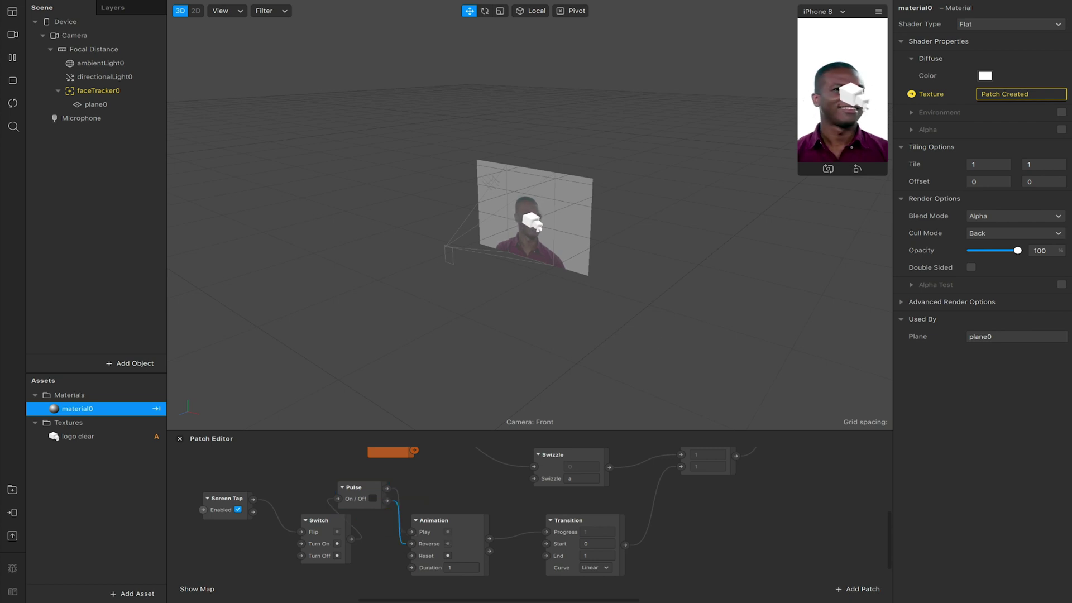
{"action": "left_click", "coordinate": [843, 144]}
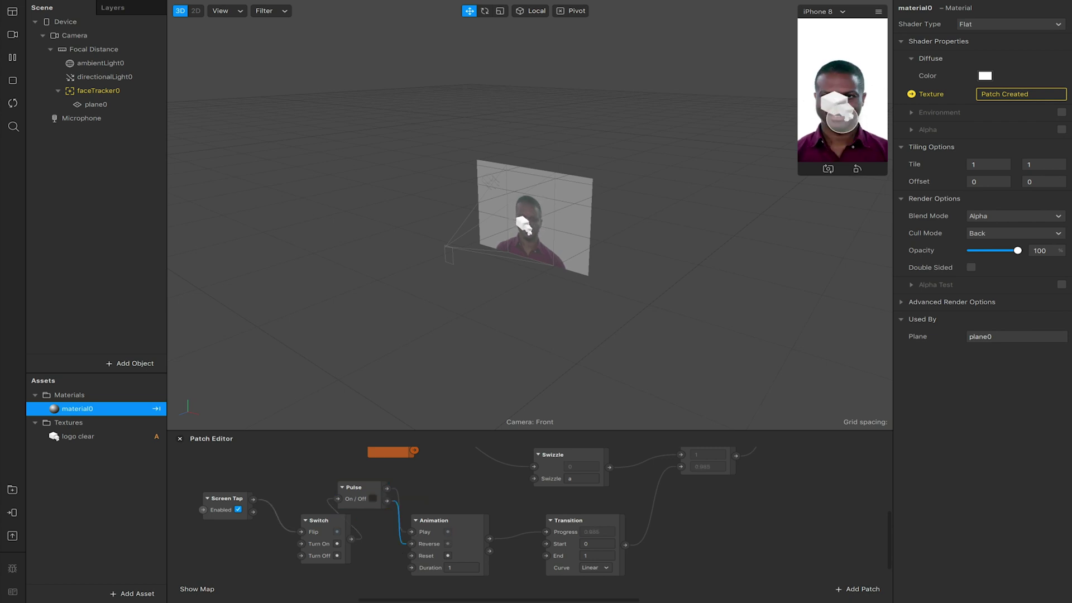
{"action": "left_click", "coordinate": [845, 122]}
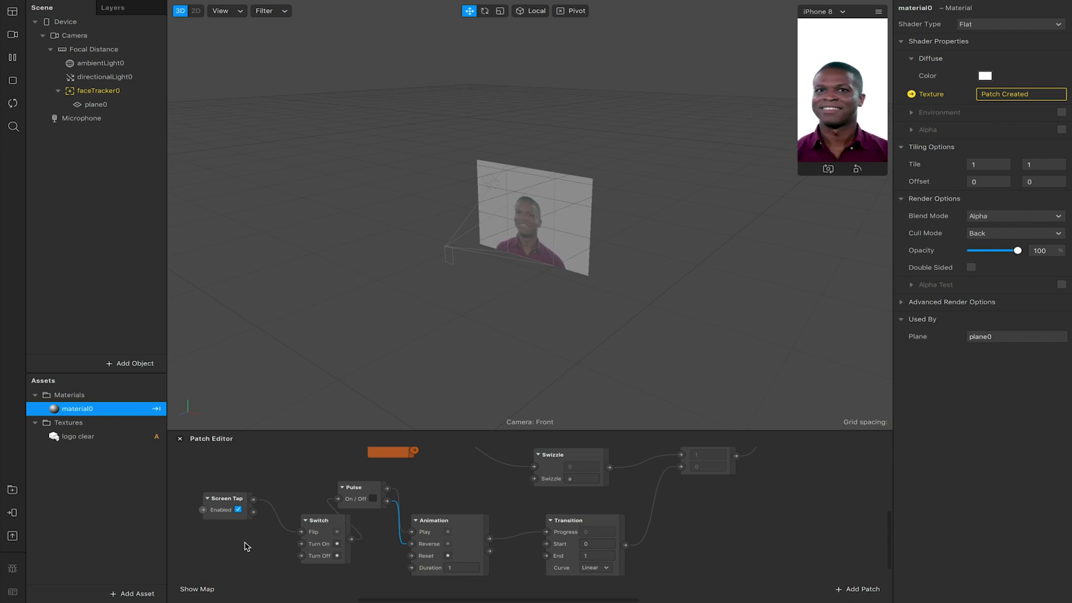
- Select both Swizzle patches, the Multiply and the Pack, and group them
{"action": "scroll", "coordinate": [648, 491], "scroll_direction": "up", "scroll_amount": 3}
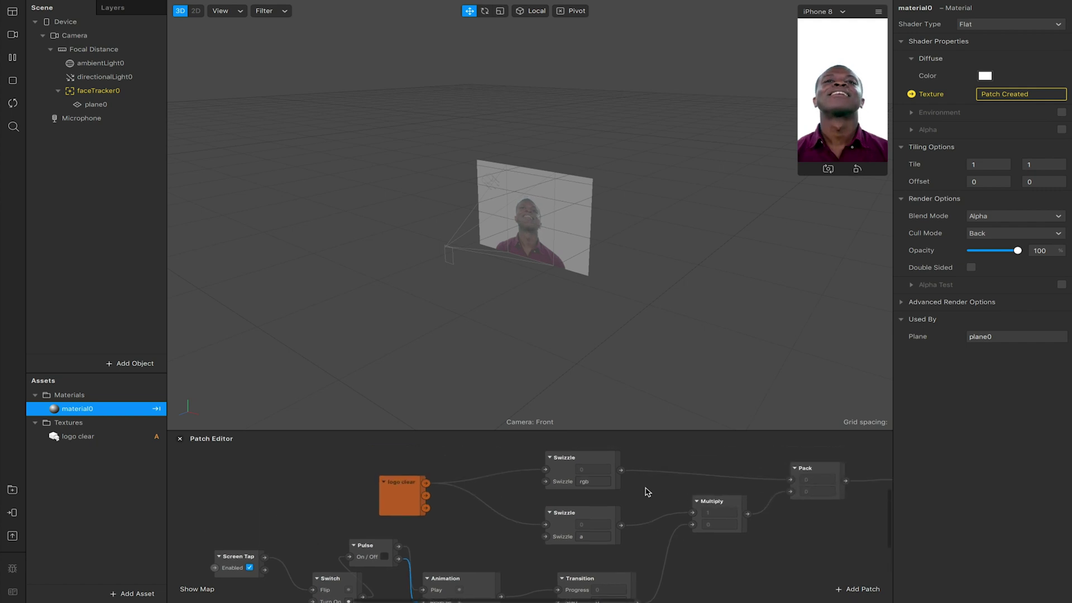
{"action": "scroll", "coordinate": [647, 491], "scroll_direction": "down", "scroll_amount": 5, "text": "ctrl"}
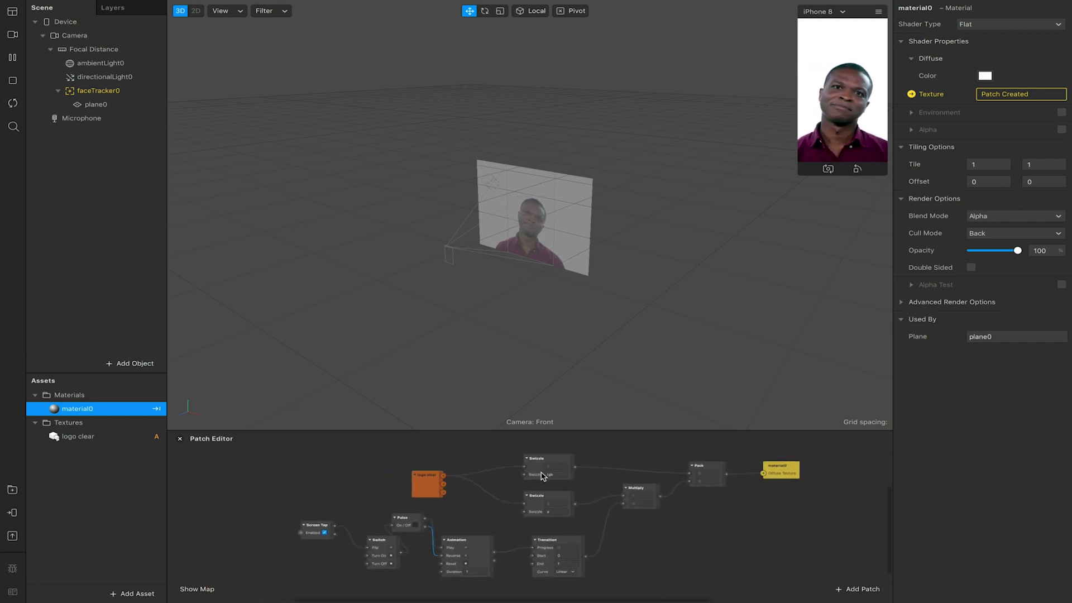
{"action": "scroll", "coordinate": [504, 472], "scroll_direction": "right", "scroll_amount": 3}
{"action": "left_click_drag", "start_coordinate": [432, 468], "coordinate": [672, 535]}
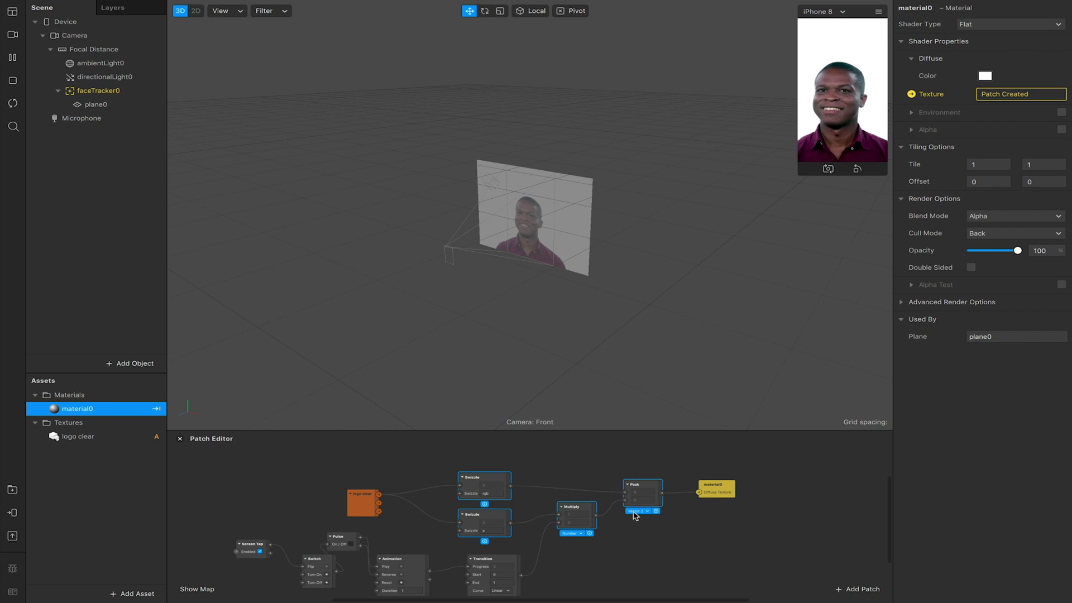
{"action": "right_click", "coordinate": [565, 506]}
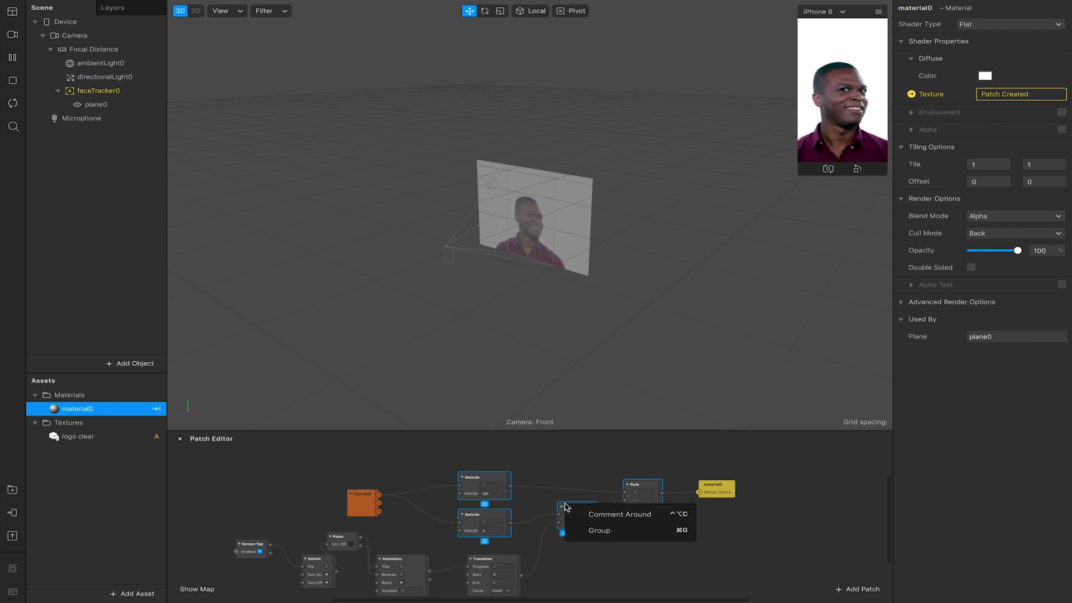
{"action": "left_click", "coordinate": [608, 531]}
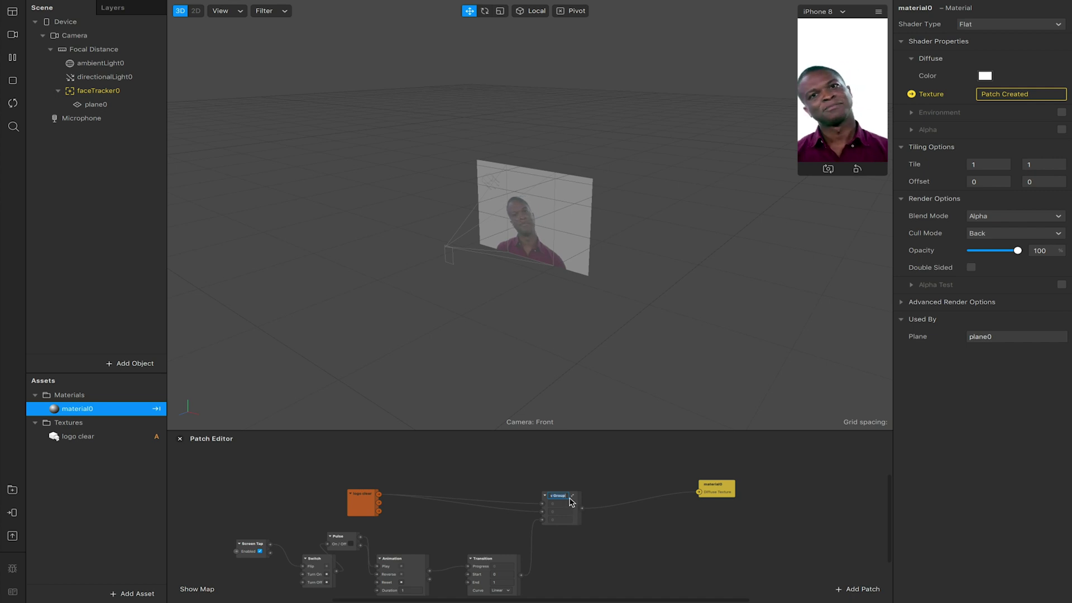
- Name the new group 'Opacity Controller' and bring up its options
{"action": "type", "text": "G"}
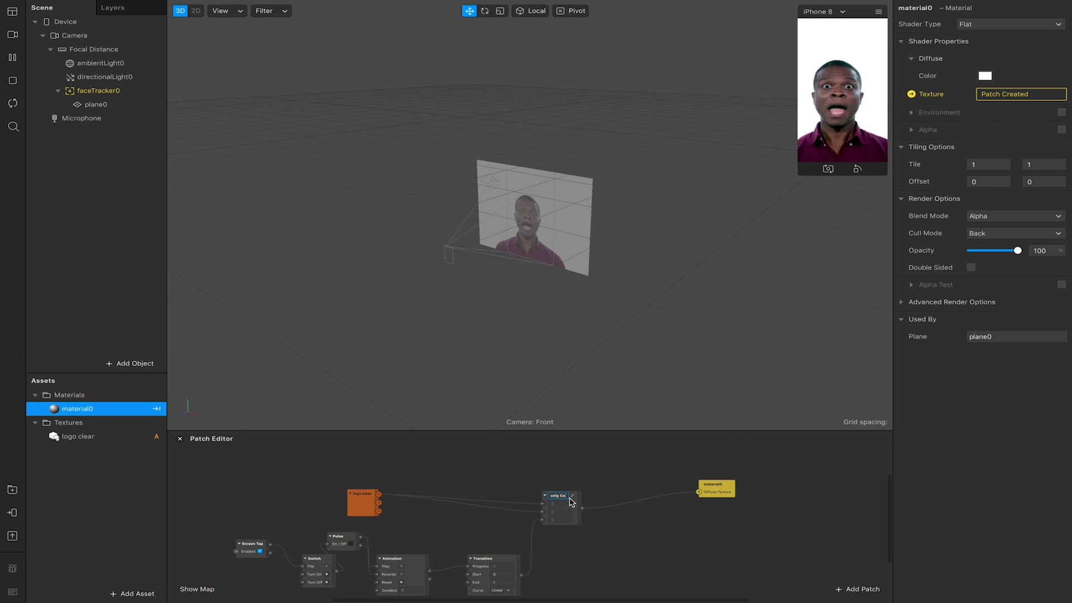
{"action": "type", "text": "pacity Controller"}
{"action": "key", "text": "Return"}
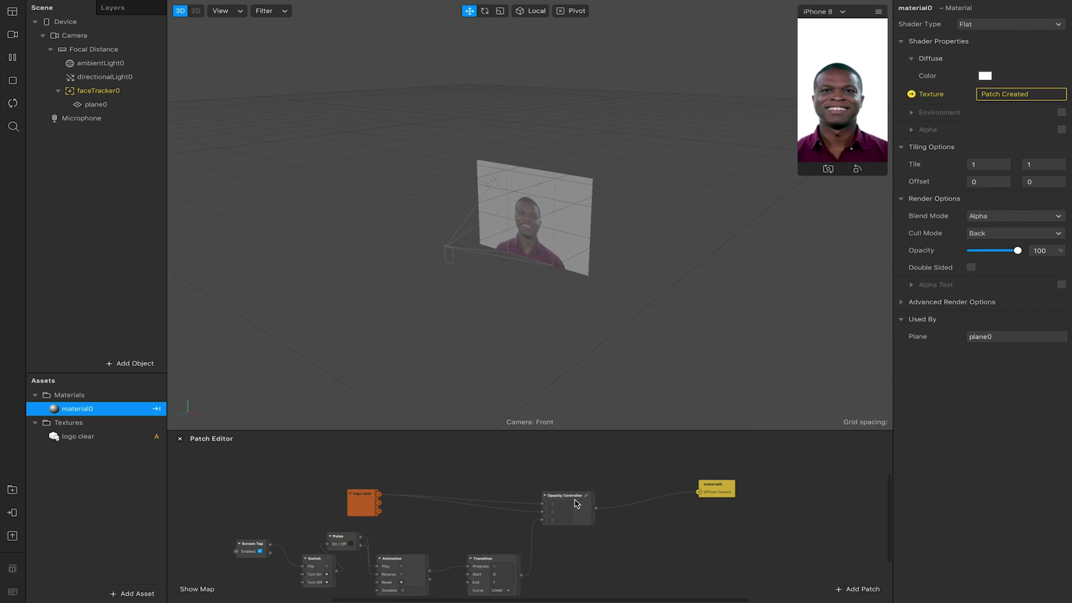
{"action": "left_click_drag", "start_coordinate": [576, 505], "coordinate": [575, 508]}
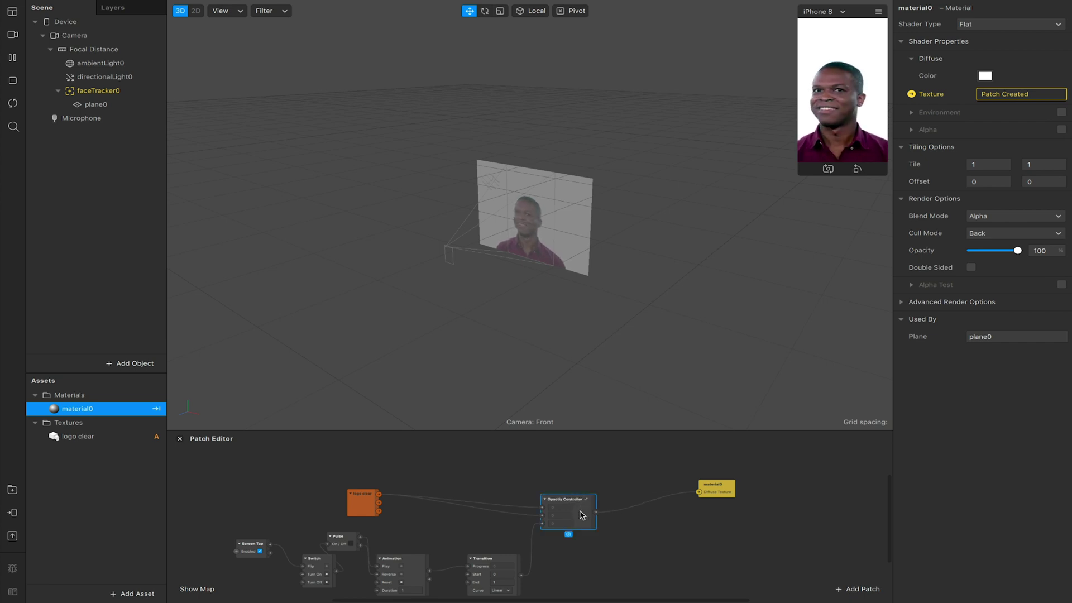
{"action": "right_click", "coordinate": [579, 510]}
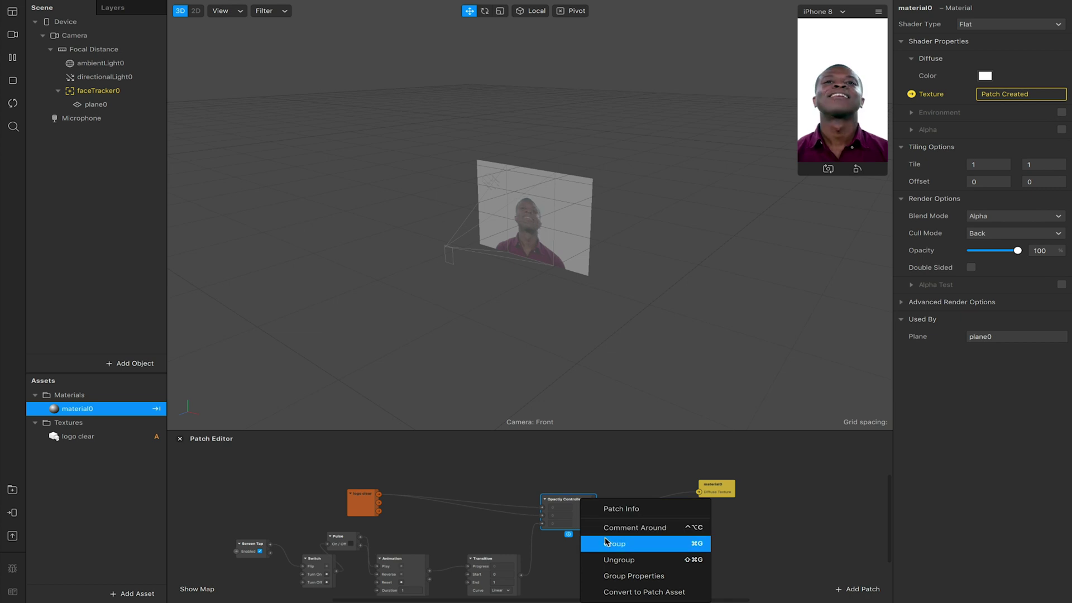
- In the group's properties, delete all existing inputs and the old output
{"action": "left_click", "coordinate": [605, 576]}
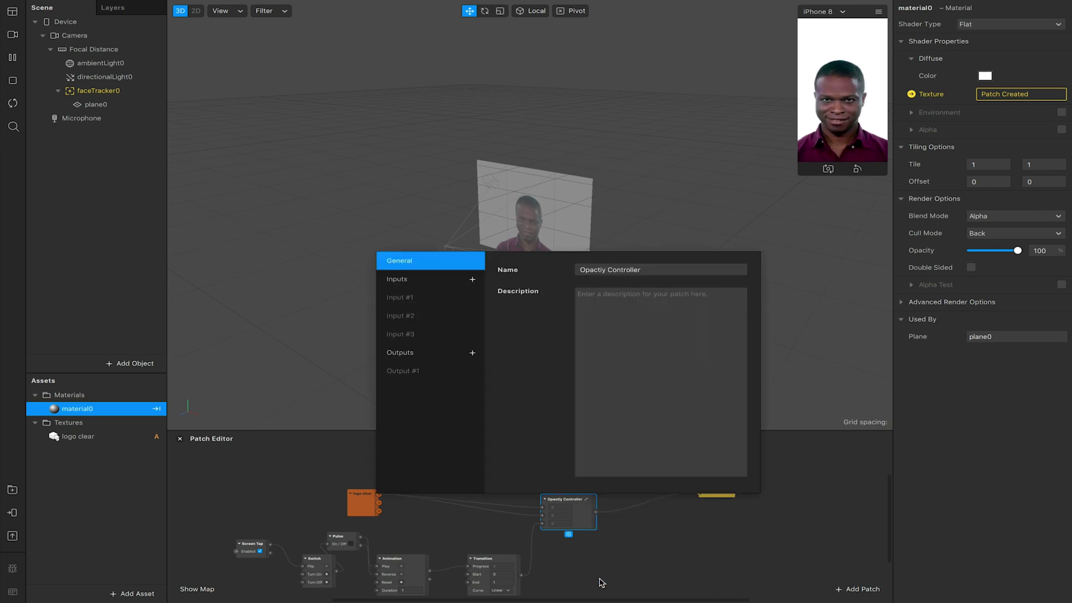
{"action": "left_click", "coordinate": [400, 301]}
{"action": "left_click", "coordinate": [471, 297]}
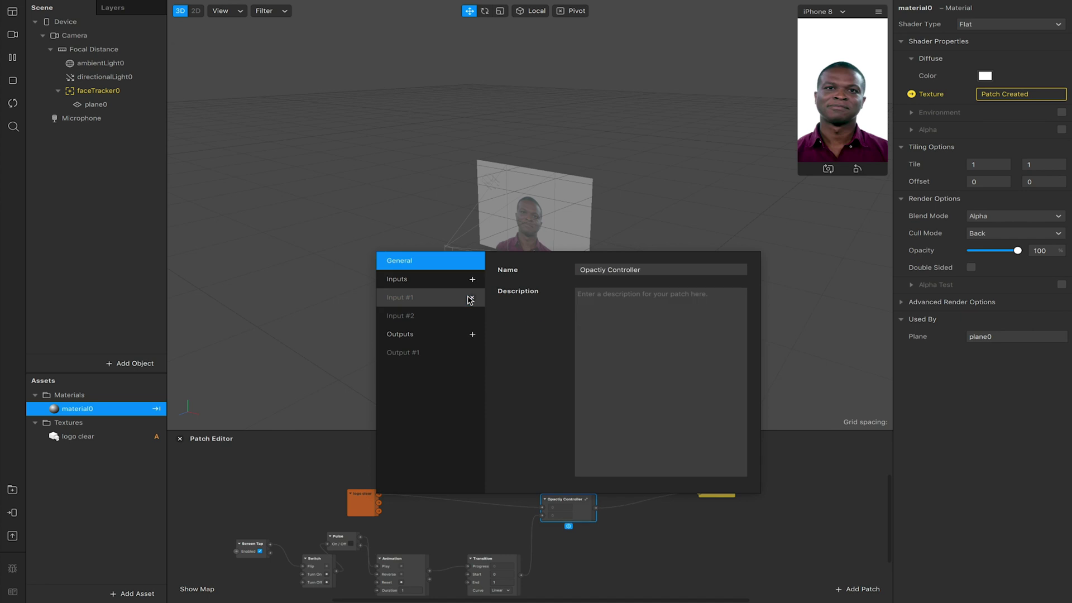
{"action": "left_click", "coordinate": [470, 298]}
{"action": "left_click", "coordinate": [470, 298]}
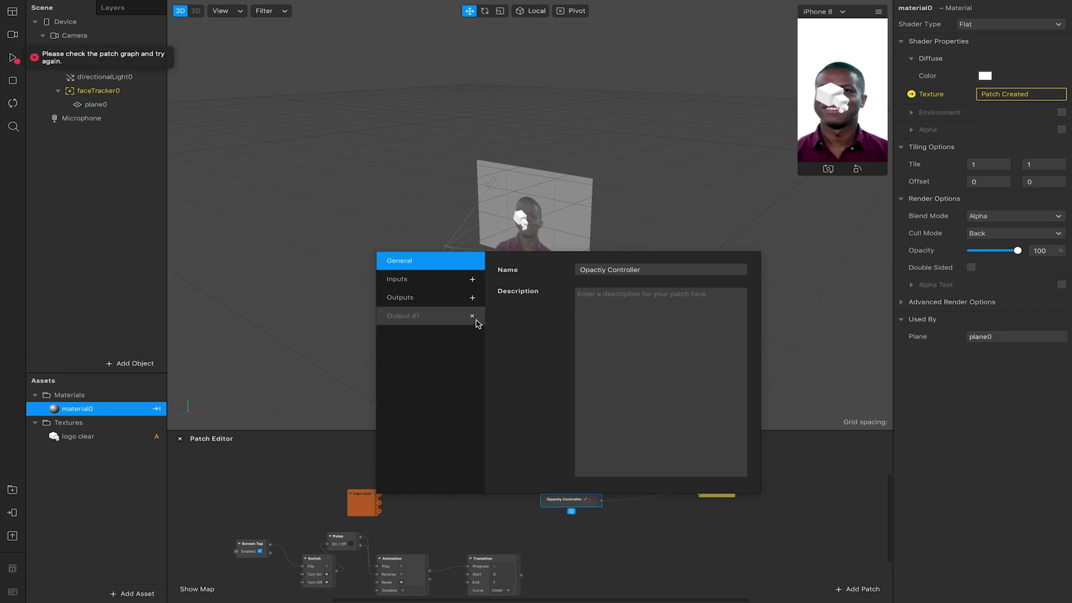
{"action": "left_click", "coordinate": [472, 317]}
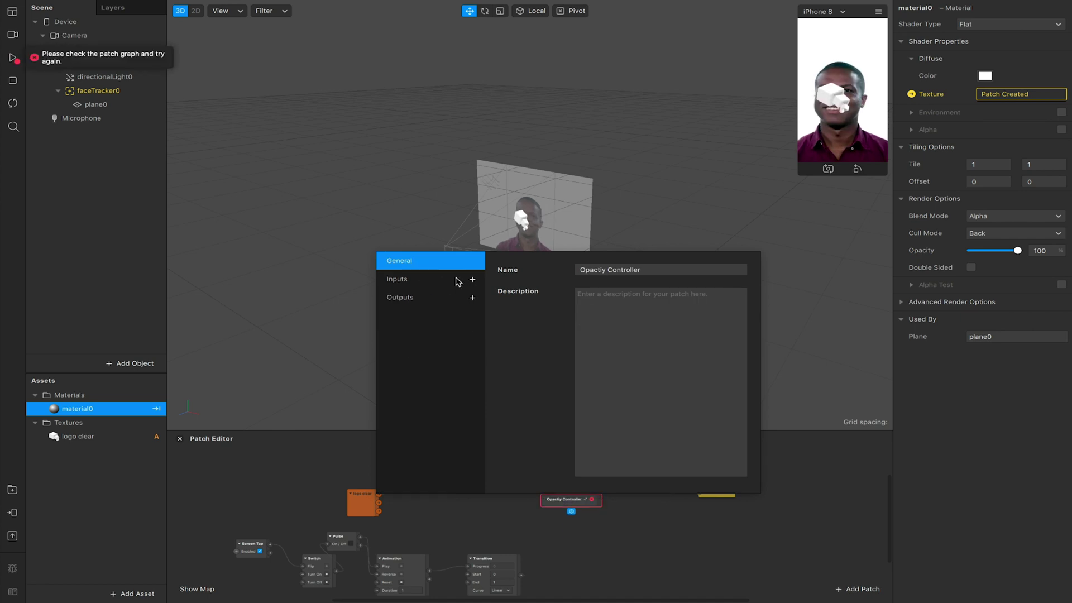
- Add a group input named Texture of type Texture
{"action": "left_click", "coordinate": [472, 279]}
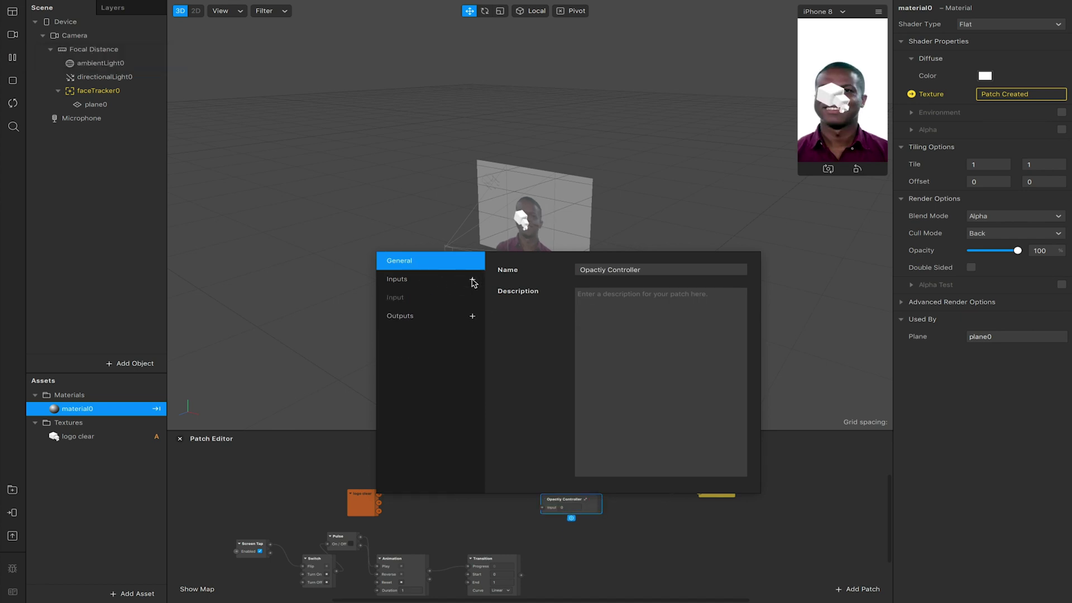
{"action": "left_click", "coordinate": [443, 297]}
{"action": "left_click_drag", "start_coordinate": [612, 269], "coordinate": [565, 268]}
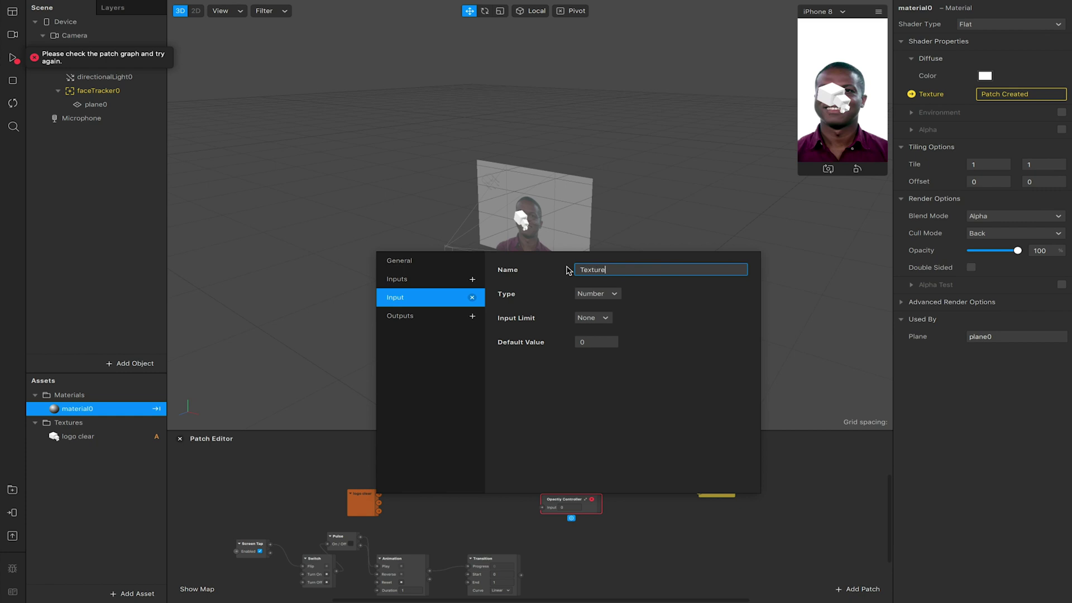
{"action": "left_click", "coordinate": [592, 293]}
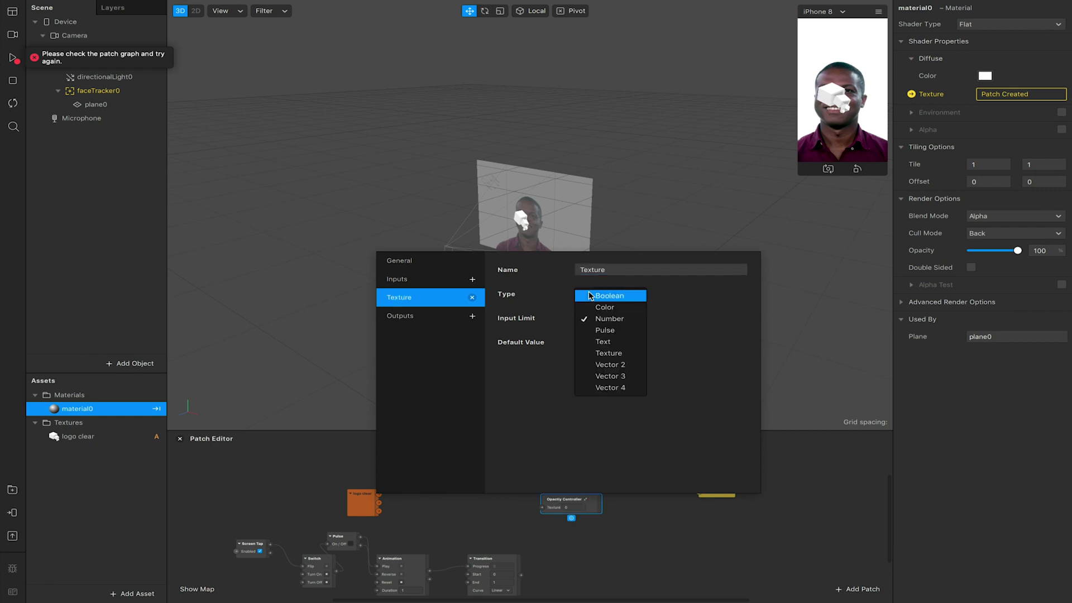
{"action": "left_click", "coordinate": [614, 353]}
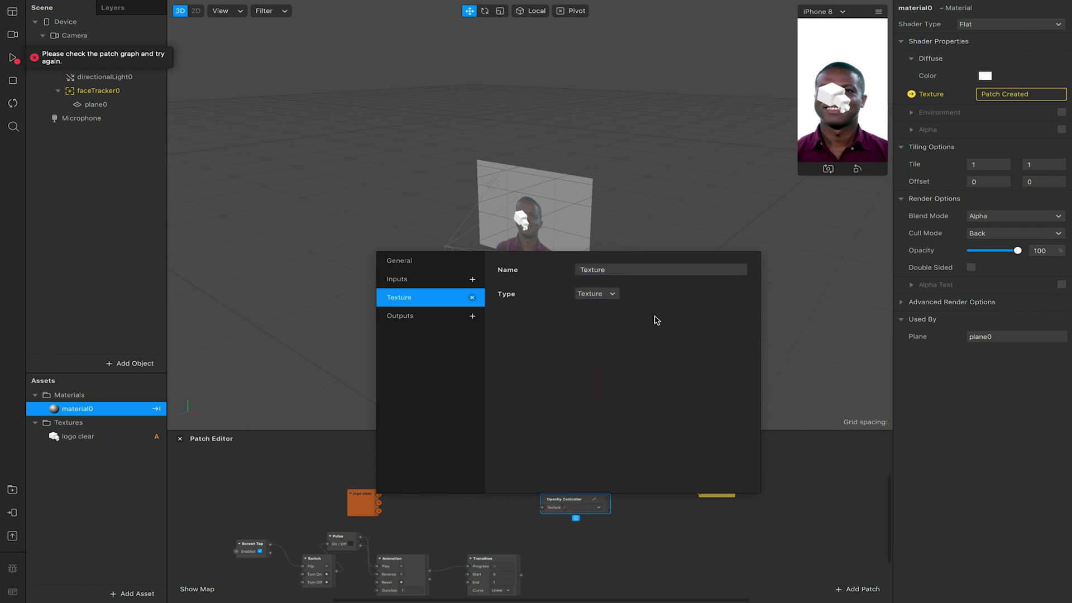
- Add a Number input named Opacity, limited 0–1 with default 0.5
{"action": "left_click", "coordinate": [472, 279]}
{"action": "left_click", "coordinate": [427, 316]}
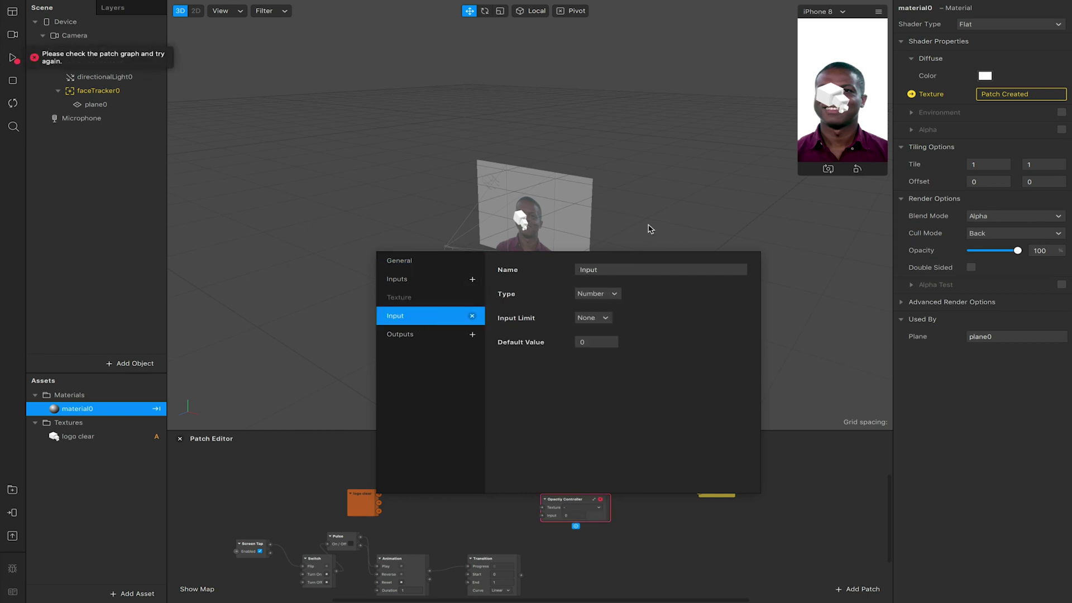
{"action": "double_click", "coordinate": [606, 270]}
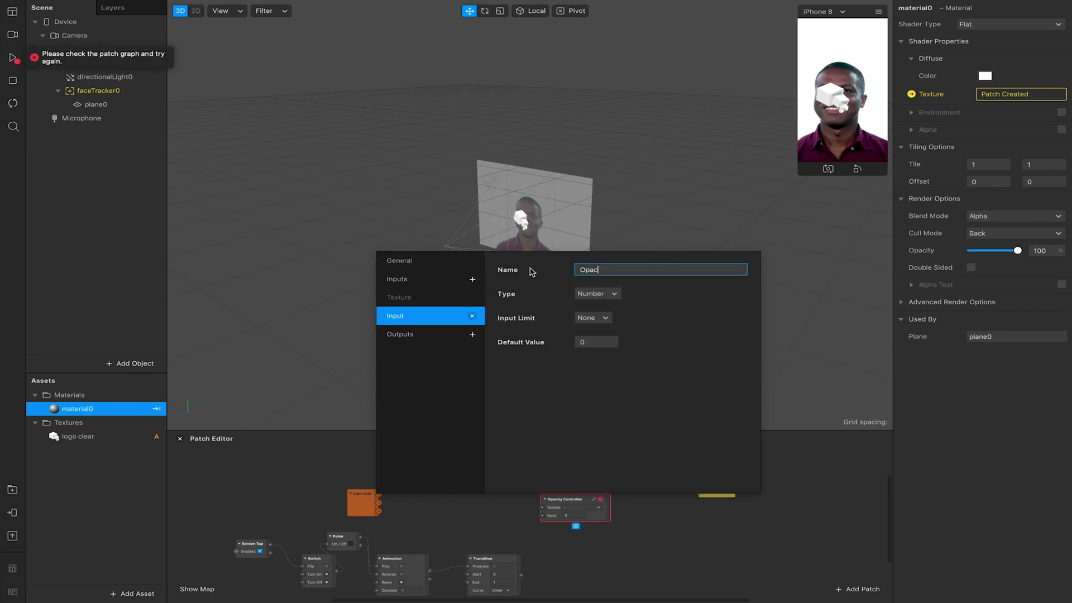
{"action": "left_click", "coordinate": [599, 294]}
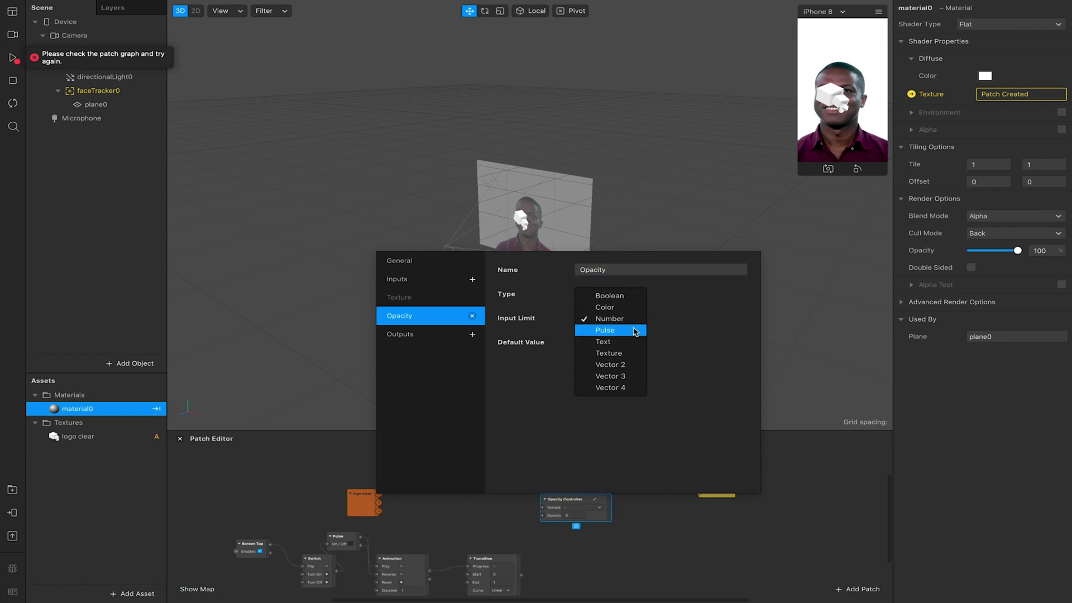
{"action": "left_click", "coordinate": [607, 319]}
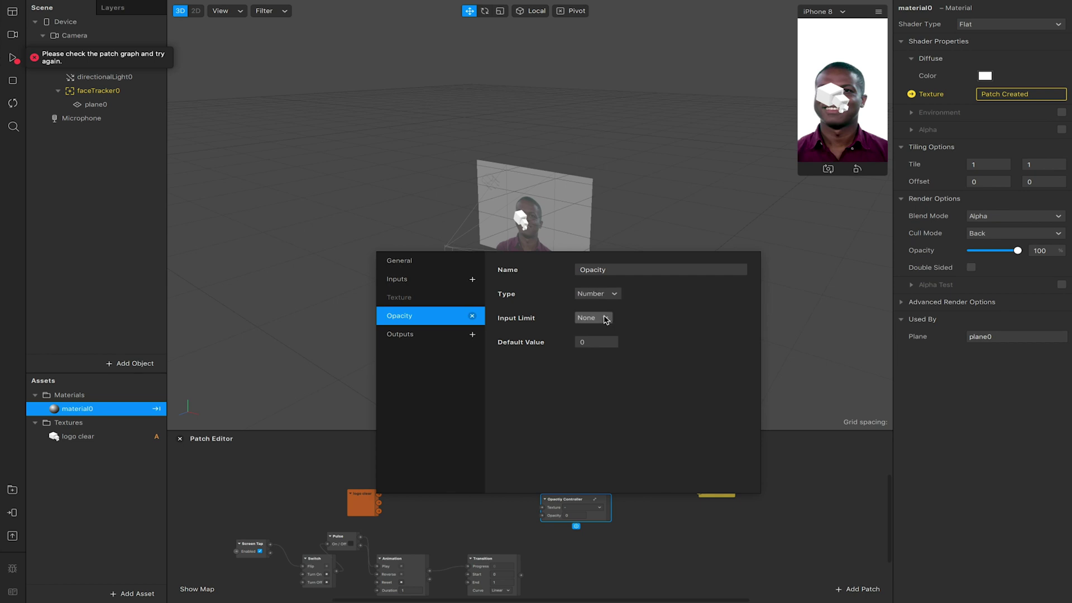
{"action": "left_click", "coordinate": [592, 318]}
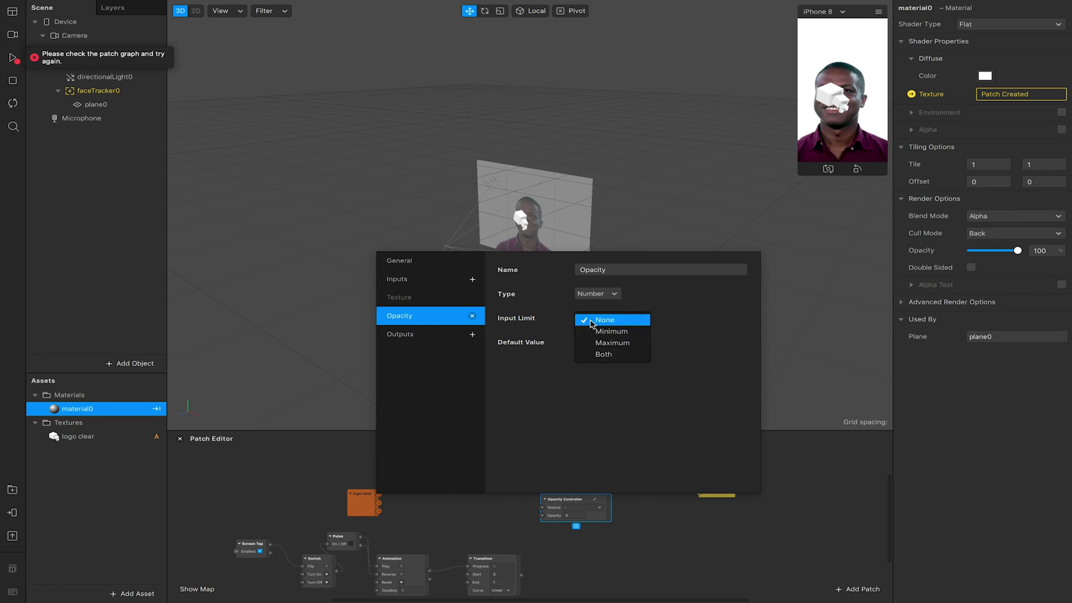
{"action": "left_click", "coordinate": [605, 358]}
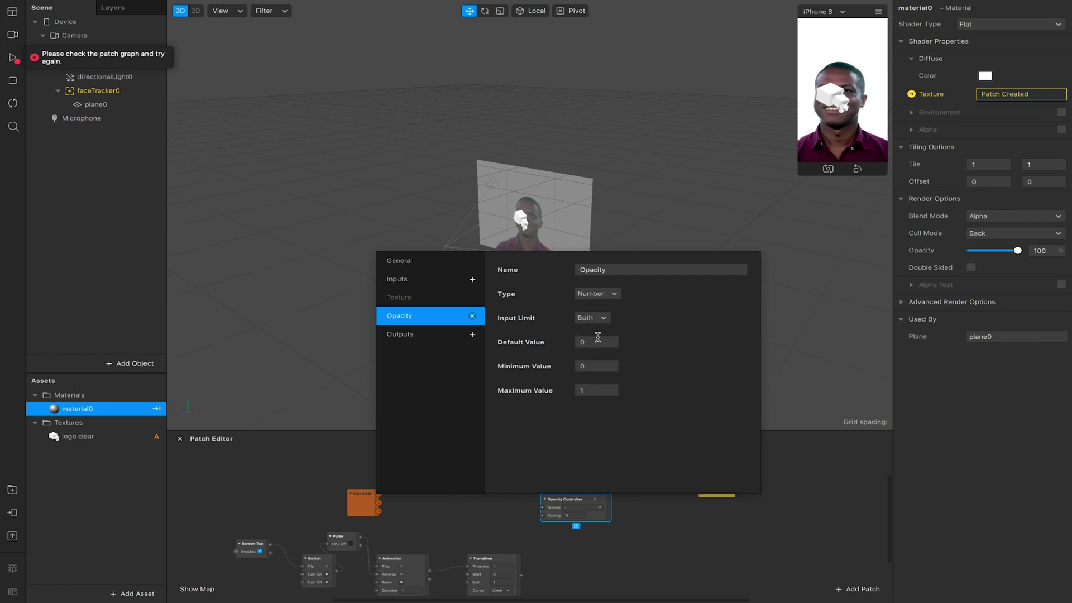
{"action": "left_click", "coordinate": [597, 338]}
- Add a Texture-type output to the group and close its properties
{"action": "left_click", "coordinate": [472, 334]}
{"action": "left_click", "coordinate": [423, 356]}
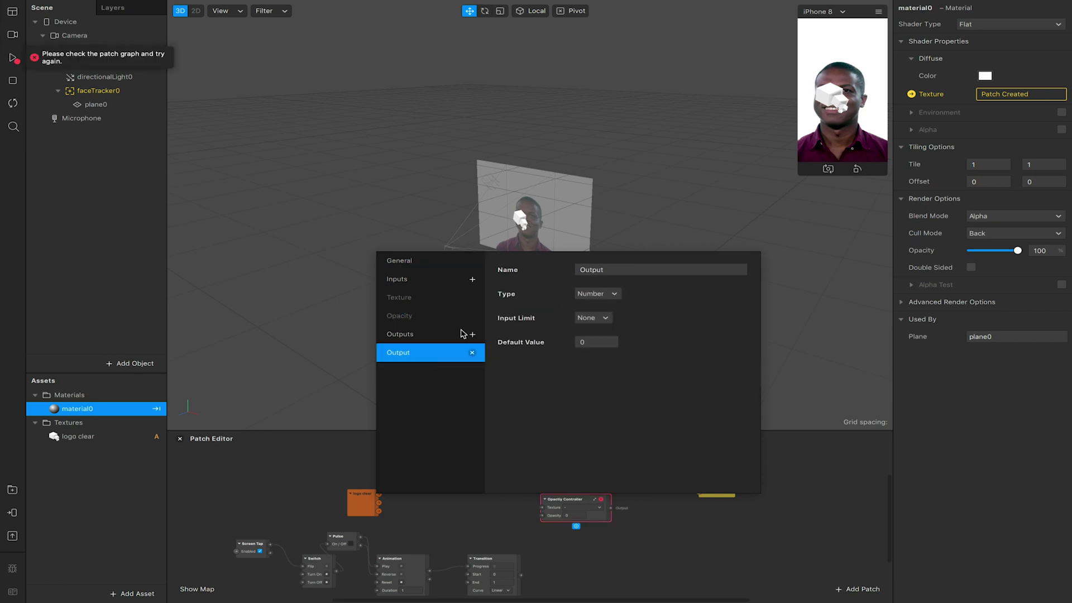
{"action": "left_click", "coordinate": [620, 293]}
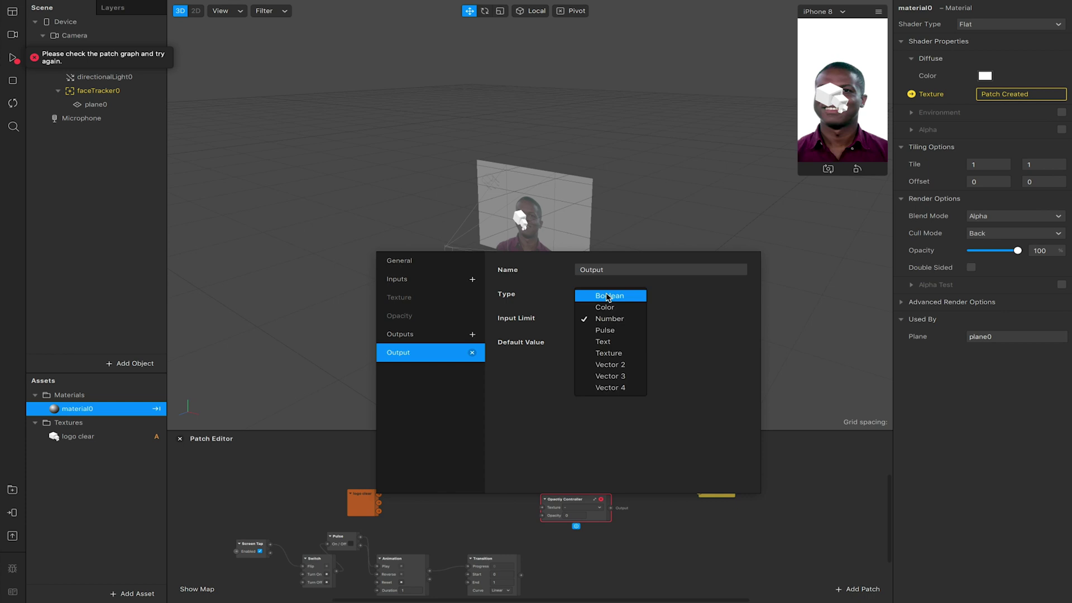
{"action": "left_click", "coordinate": [610, 353]}
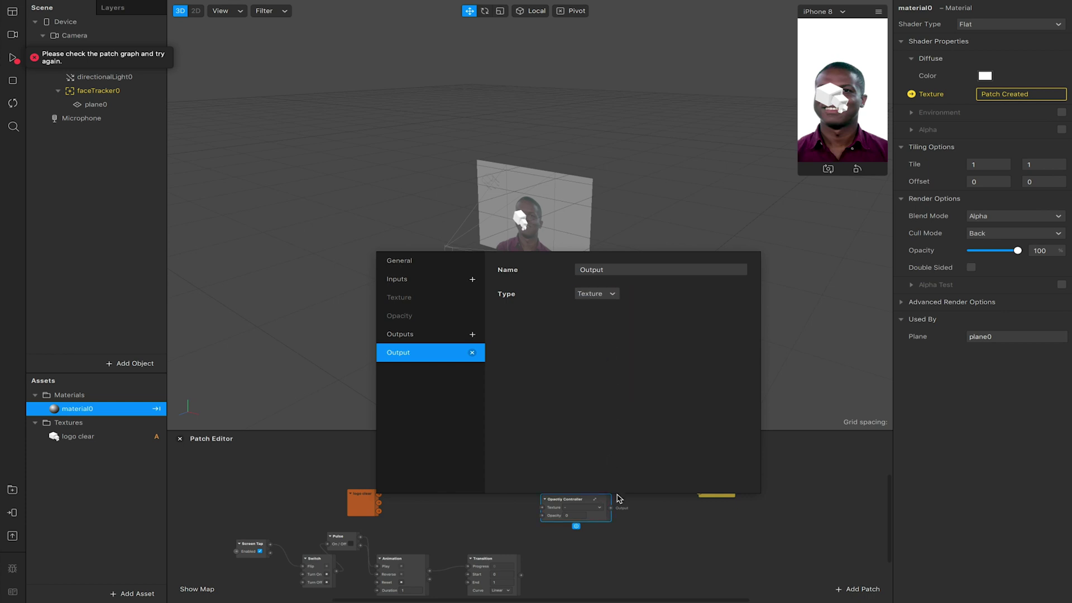
{"action": "left_click", "coordinate": [597, 503]}
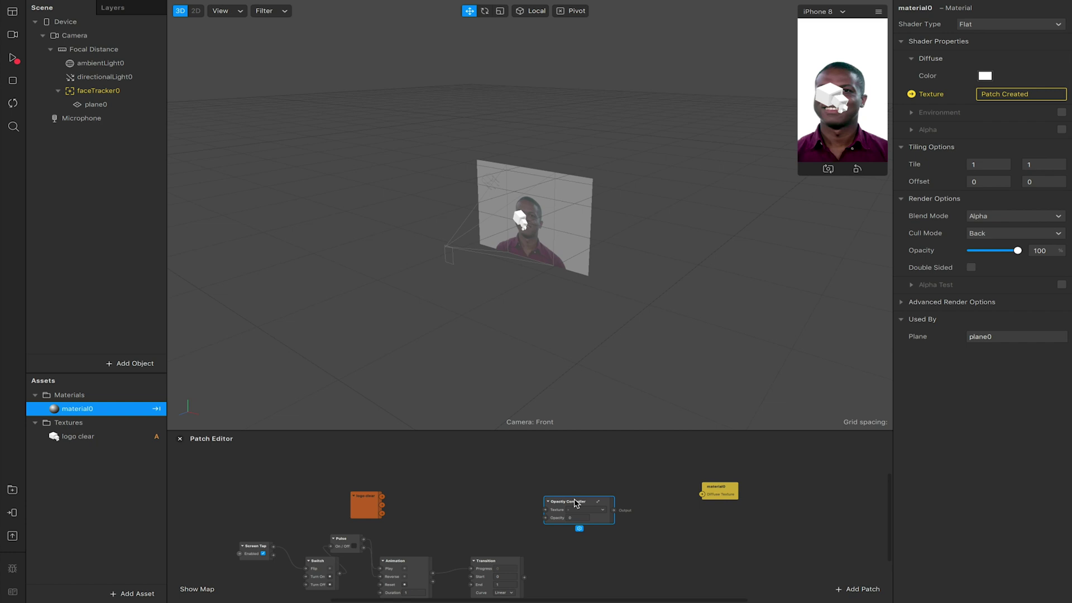
- Wire Transition into the controller's Opacity port, and the controller's output into material0's Diffuse Texture
{"action": "left_click_drag", "start_coordinate": [578, 499], "coordinate": [528, 488]}
{"action": "left_click_drag", "start_coordinate": [381, 501], "coordinate": [504, 494]}
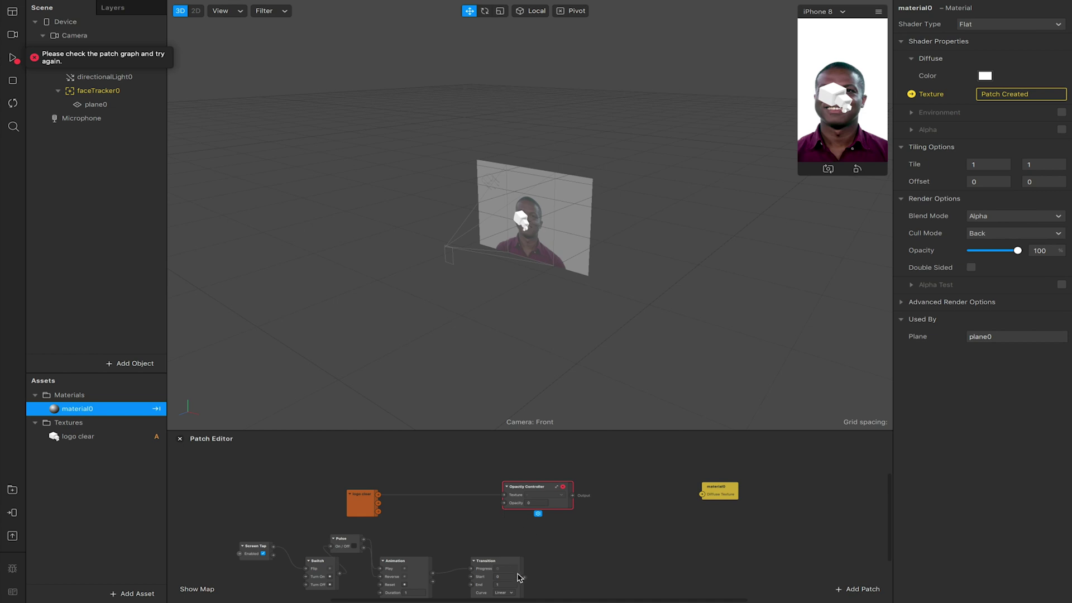
{"action": "left_click_drag", "start_coordinate": [524, 577], "coordinate": [506, 505]}
{"action": "left_click_drag", "start_coordinate": [572, 495], "coordinate": [702, 496]}
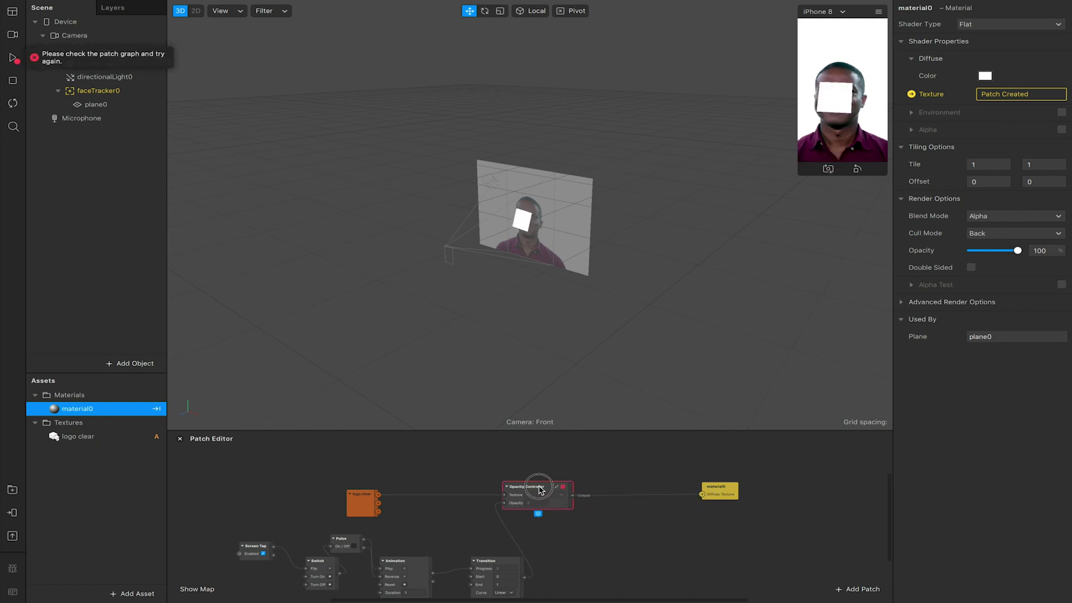
{"action": "left_click_drag", "start_coordinate": [547, 486], "coordinate": [589, 488]}
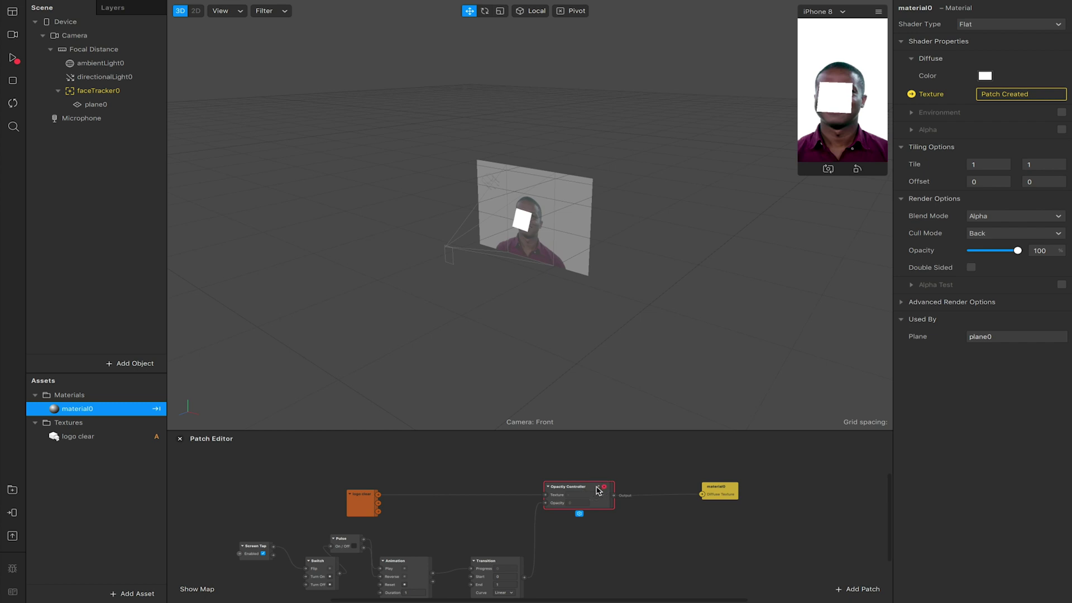
- Inside Opacity Controller, arrange the Texture, Opacity and Output nodes around the Swizzle chain
{"action": "left_click", "coordinate": [598, 490]}
{"action": "left_click_drag", "start_coordinate": [511, 518], "coordinate": [426, 516]}
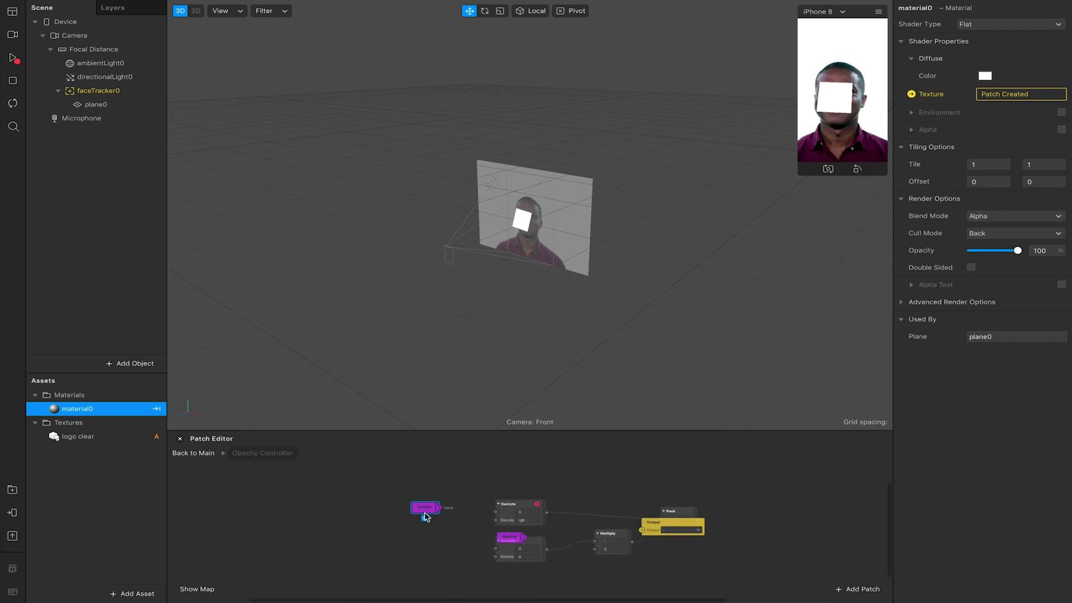
{"action": "left_click_drag", "start_coordinate": [510, 539], "coordinate": [556, 578]}
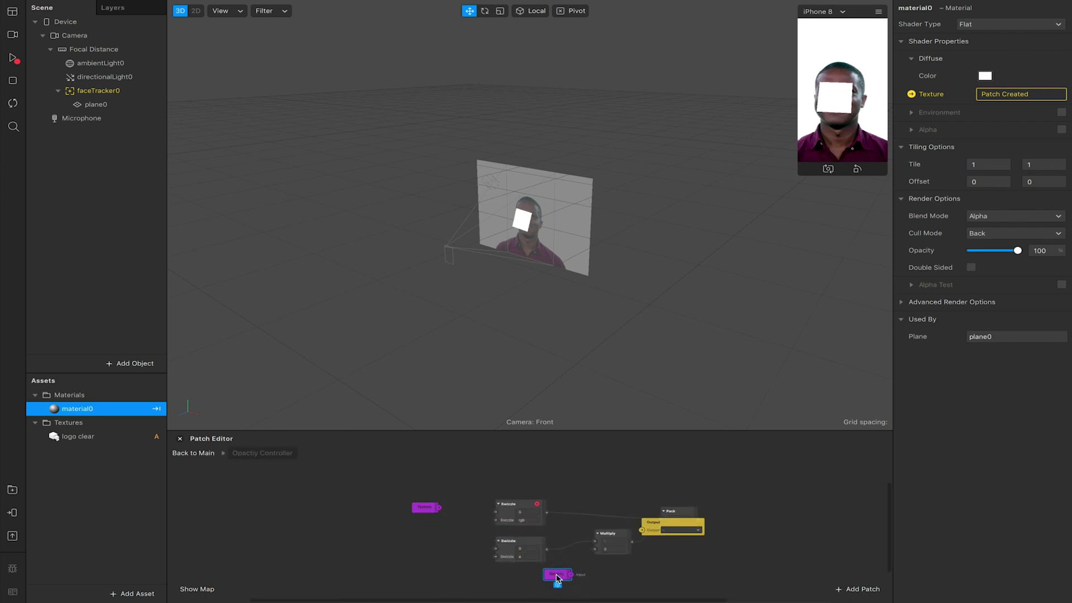
{"action": "left_click_drag", "start_coordinate": [654, 527], "coordinate": [753, 520]}
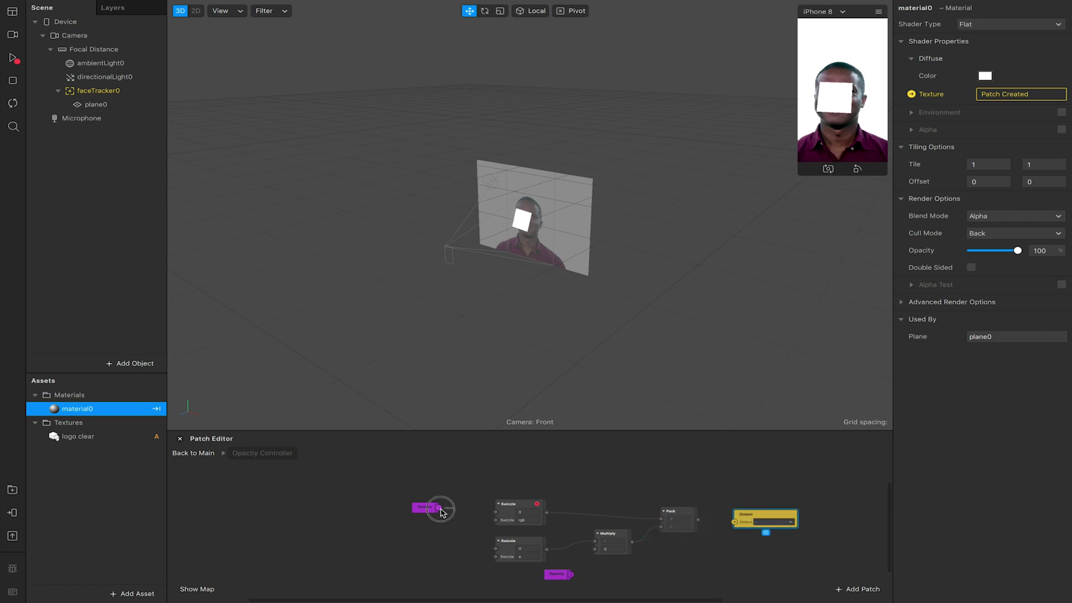
- Connect Texture to the upper Swizzle, Opacity to Multiply, Pack to Output, then return to the main graph
{"action": "left_click_drag", "start_coordinate": [440, 508], "coordinate": [496, 549]}
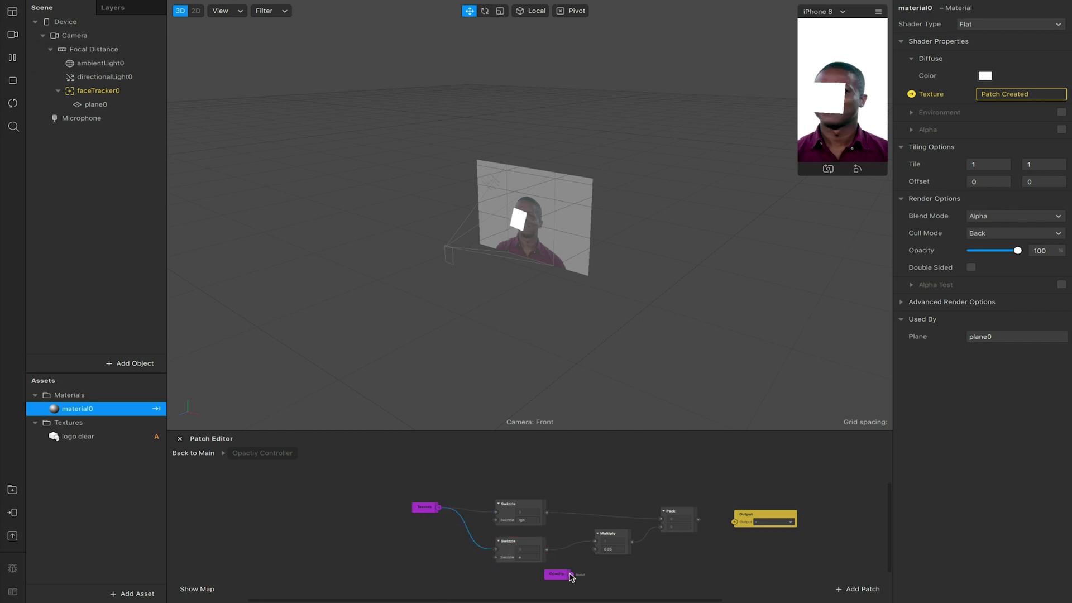
{"action": "left_click_drag", "start_coordinate": [570, 573], "coordinate": [595, 549]}
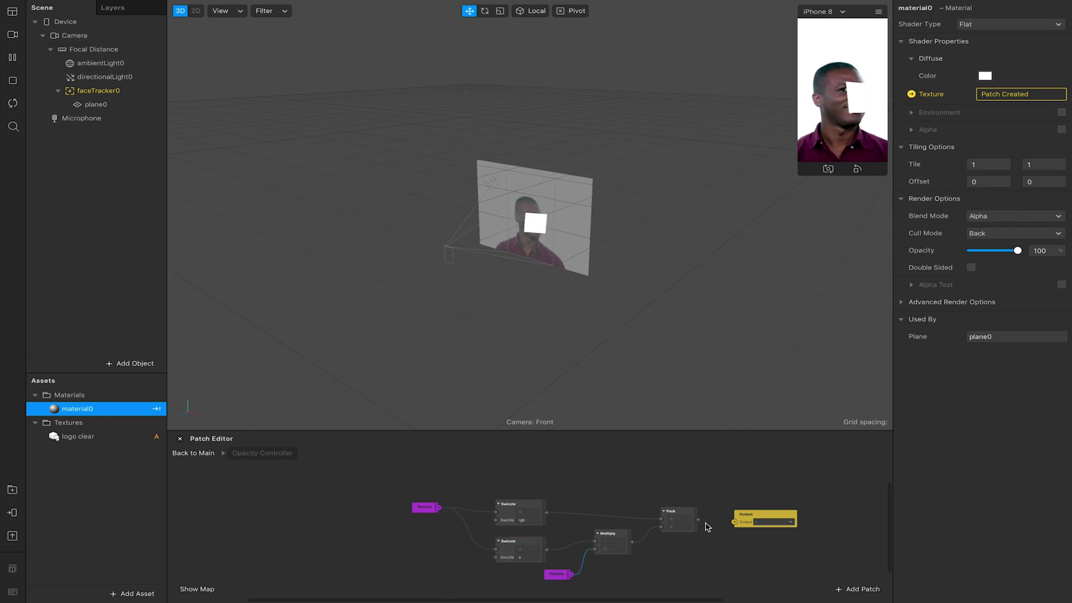
{"action": "left_click_drag", "start_coordinate": [698, 520], "coordinate": [734, 522]}
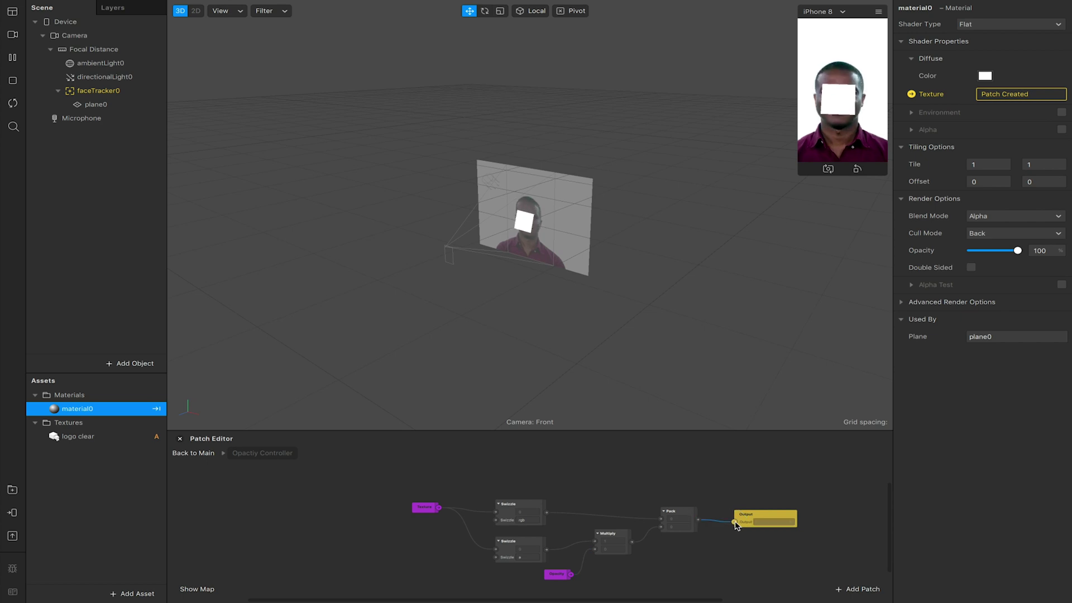
{"action": "left_click", "coordinate": [196, 454]}
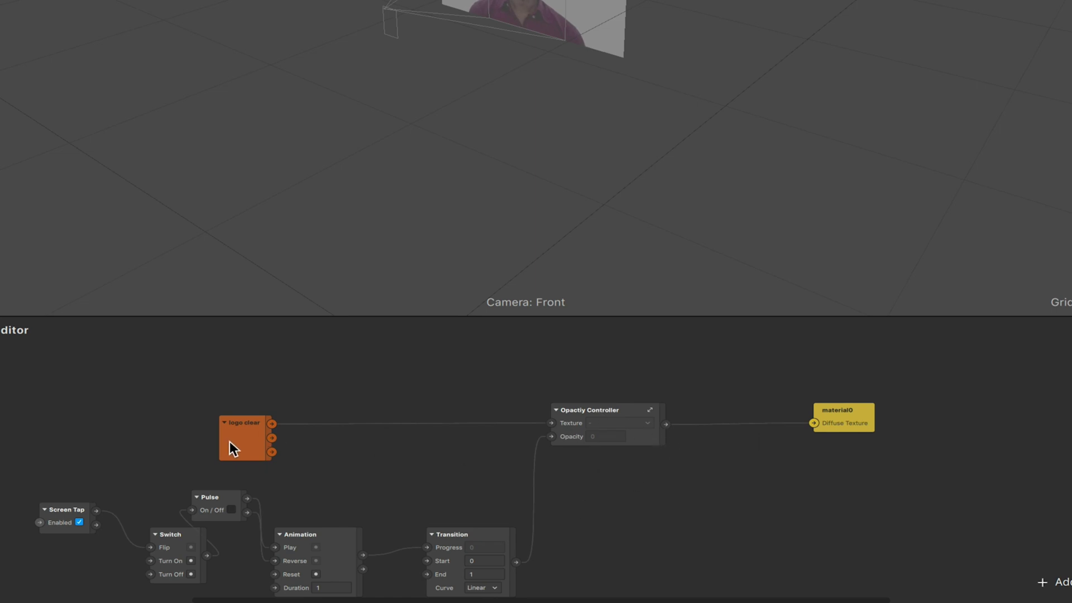
- Move the logo clear node up and right beside Opacity Controller, then select the controller
{"action": "left_click_drag", "start_coordinate": [229, 442], "coordinate": [319, 398]}
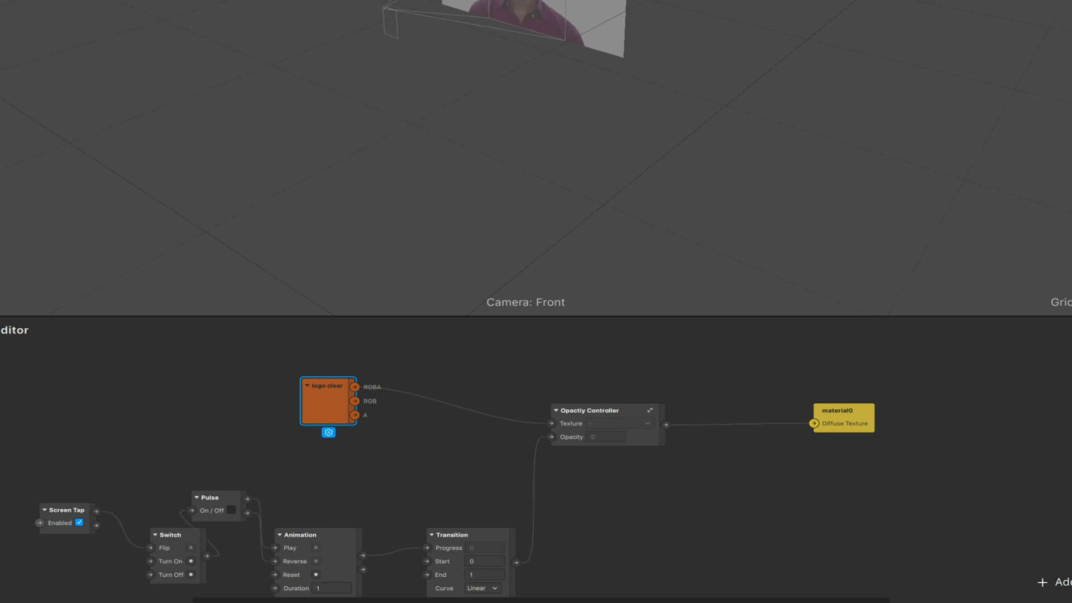
{"action": "left_click", "coordinate": [607, 414]}
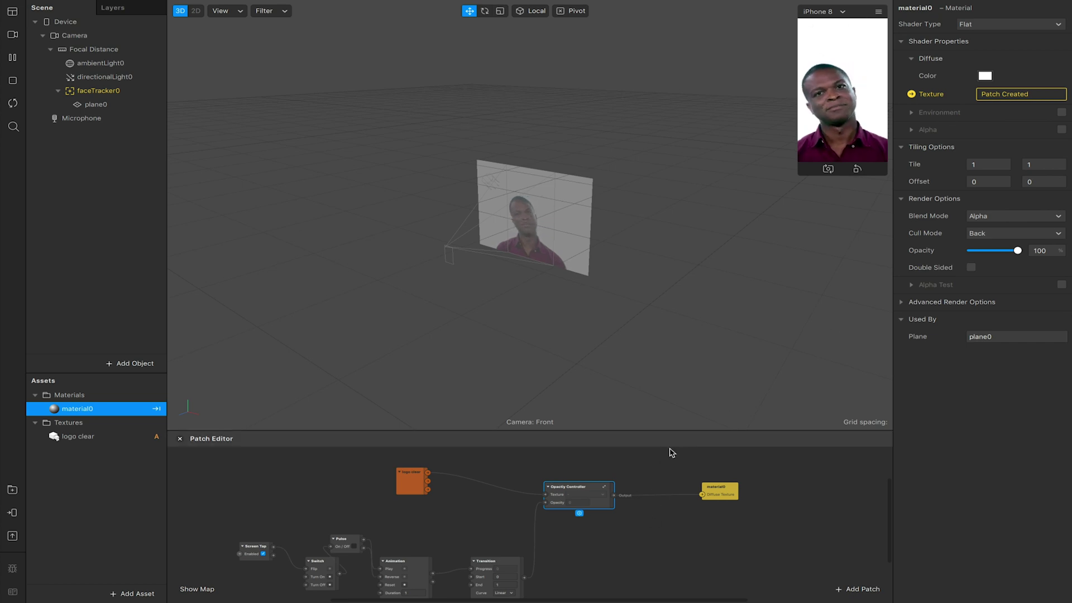
- Select plane0 in the Scene panel to show its properties in the Inspector
{"action": "left_click", "coordinate": [99, 106]}
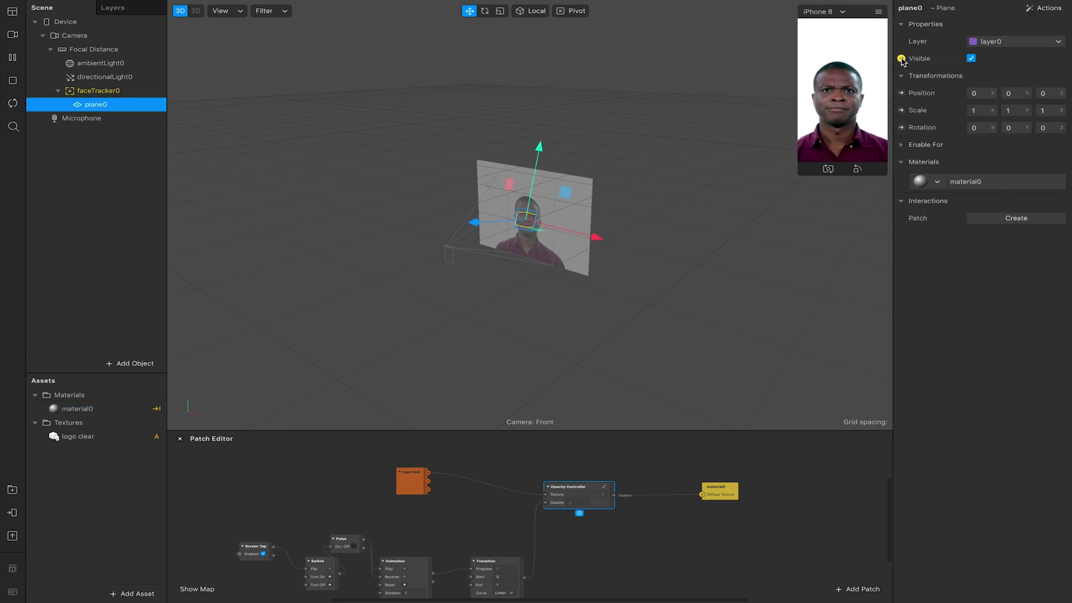